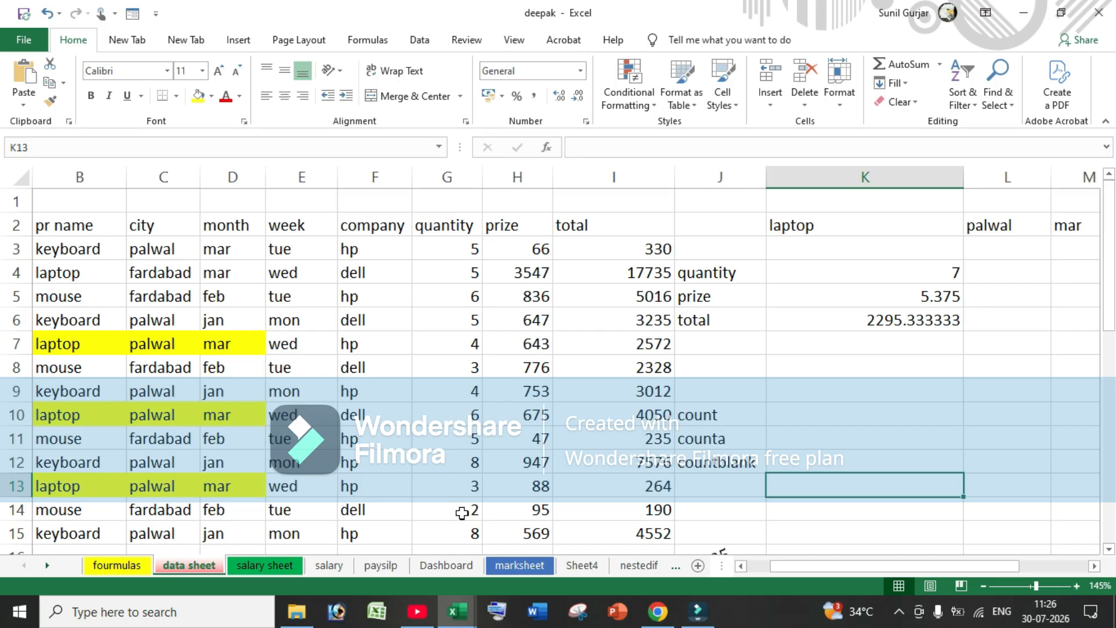
# - Enter a MODE.MULT formula in K8 over the quantity values in G3:G15
pyautogui.press('Up')
pyautogui.press('Up')
pyautogui.press('Up')
pyautogui.press('Up')
pyautogui.press('Up')
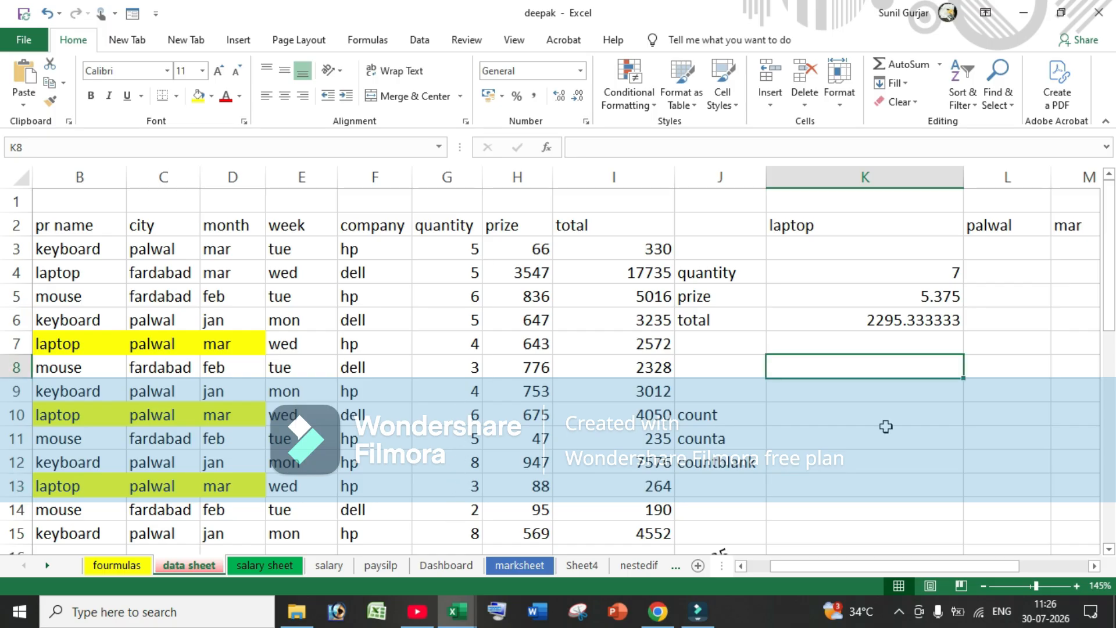
pyautogui.write('=mo')
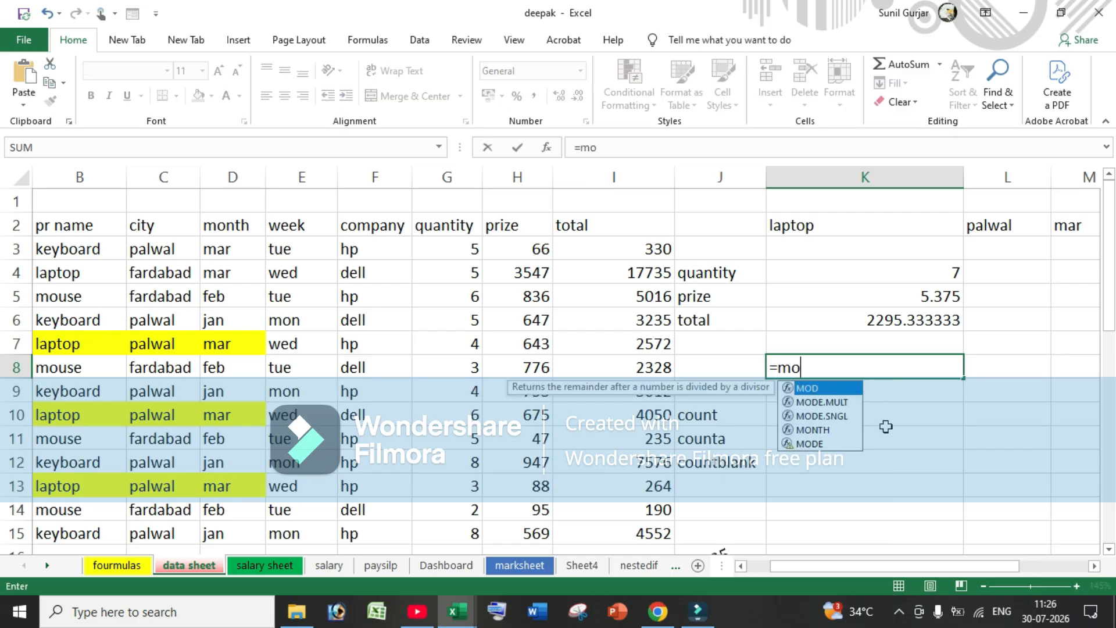
pyautogui.press('Down')
pyautogui.press('Down')
pyautogui.press('Tab')
pyautogui.moveTo(464, 249); pyautogui.dragTo(463, 523)
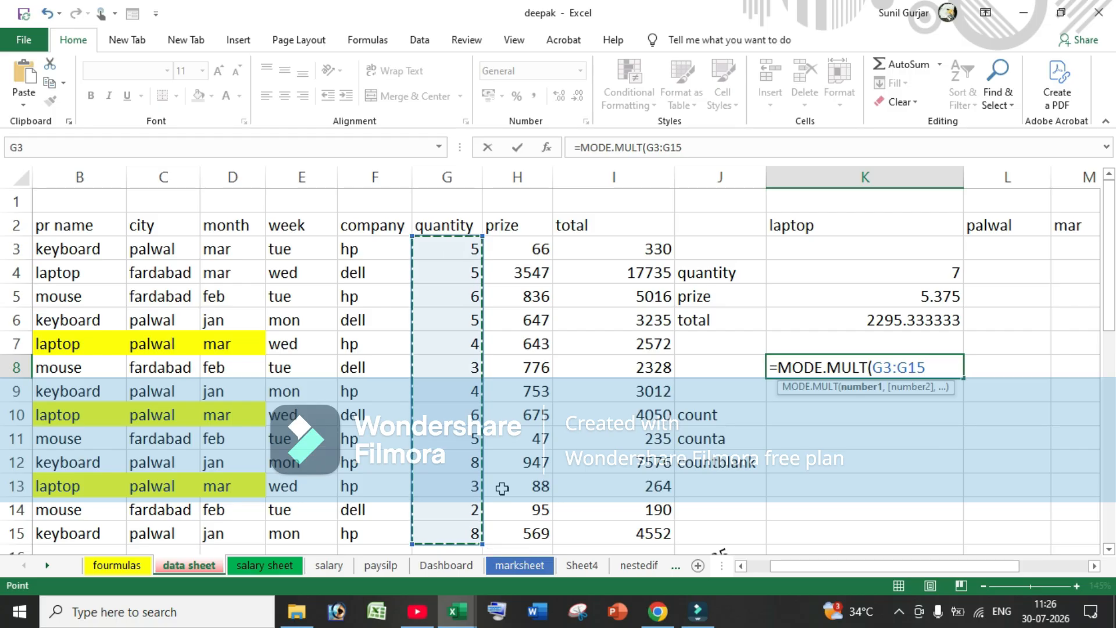
pyautogui.write(')')
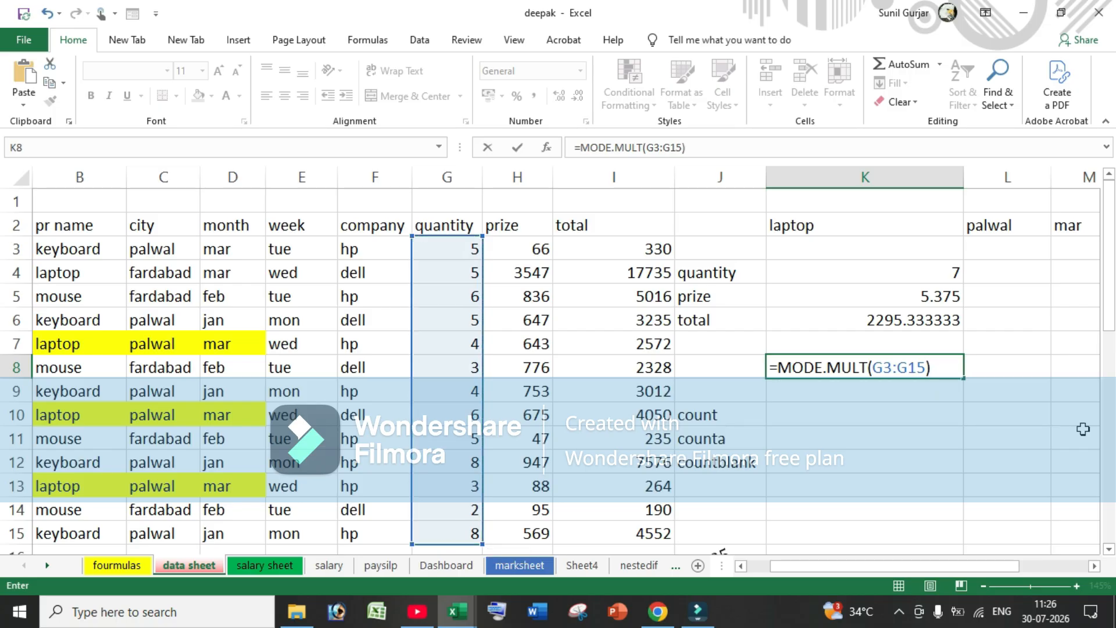
# - Change the function in K8 to MODE so the formula reads =MODE(G3:G15)
pyautogui.click(873, 365)
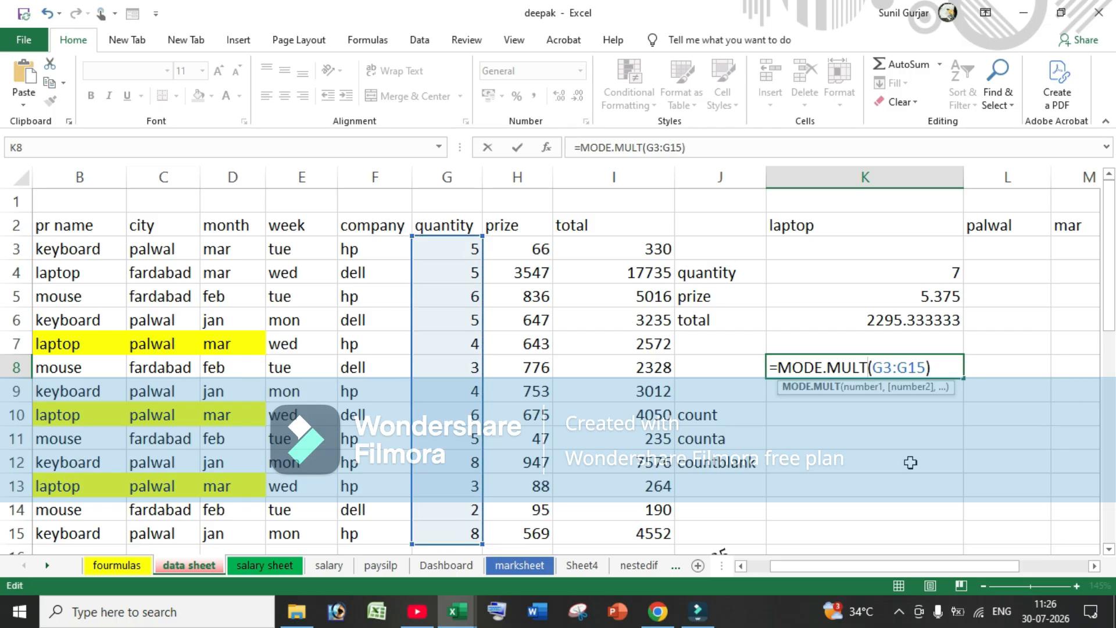
pyautogui.press('BackSpace')
pyautogui.press('BackSpace')
pyautogui.press('BackSpace')
pyautogui.press('BackSpace')
pyautogui.press('BackSpace')
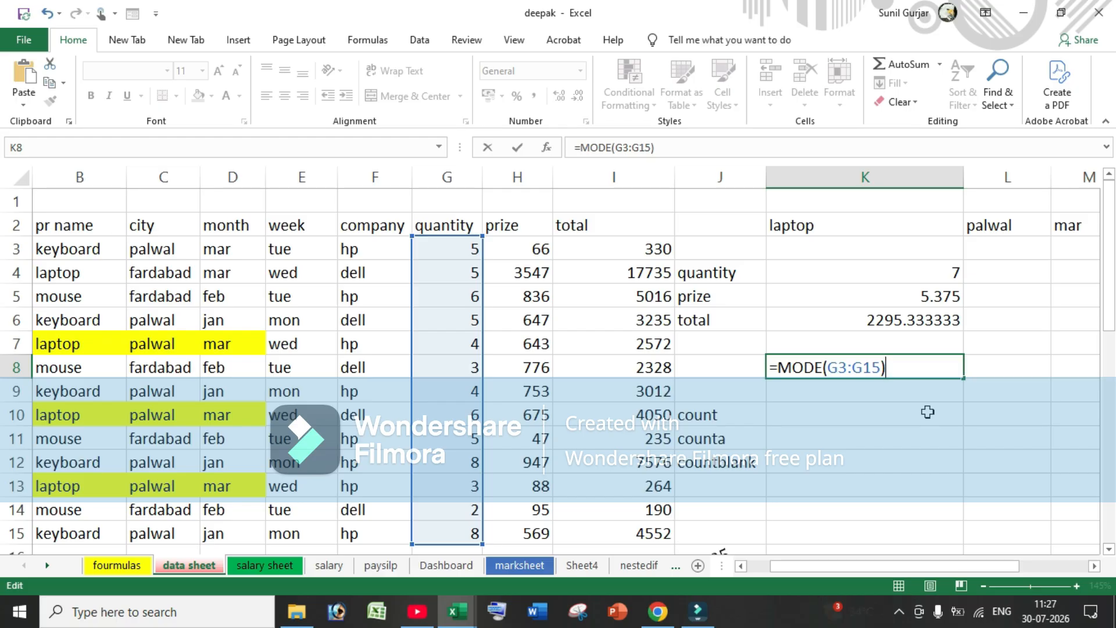
pyautogui.press('Return')
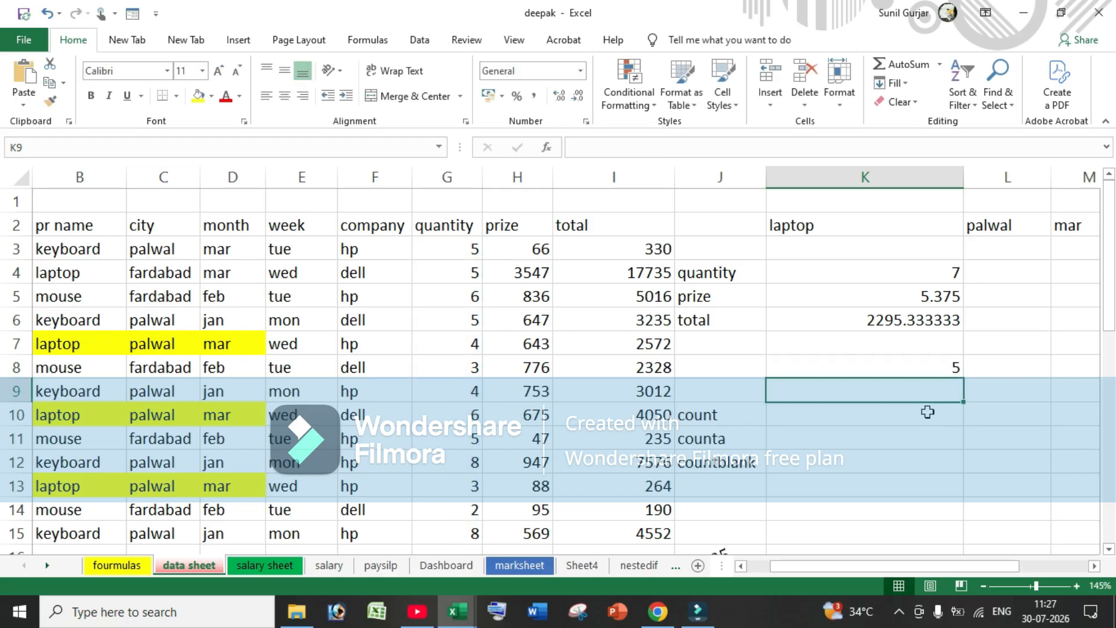
# - Compare the MODE formula in K8 with the quantity values in G3:G15
pyautogui.click(915, 369)
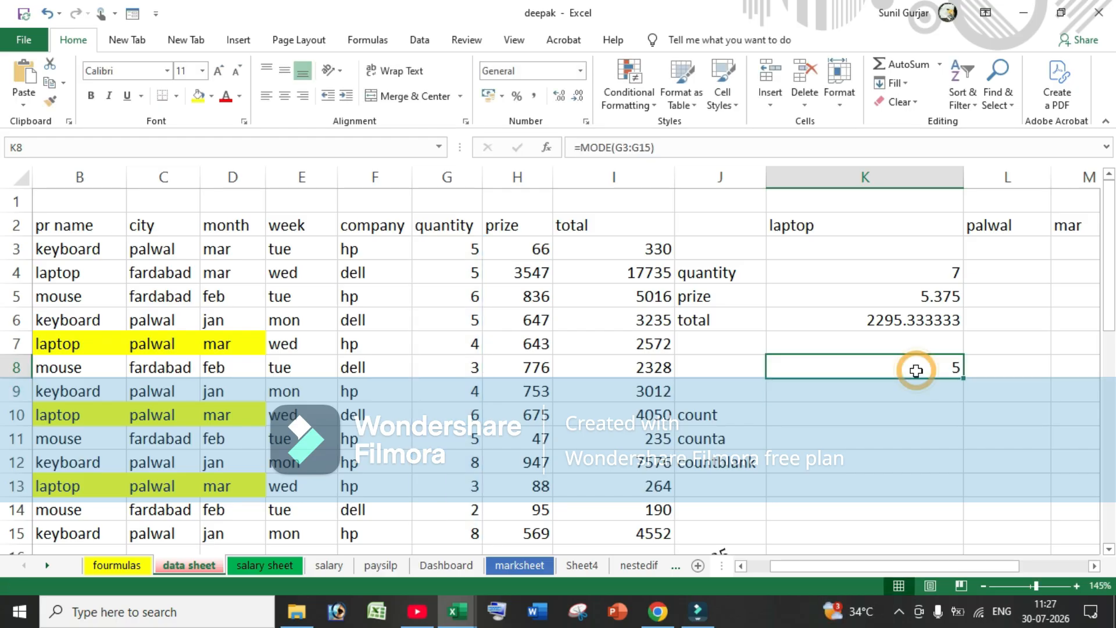
pyautogui.click(463, 247)
pyautogui.hotkey('ctrl', 'shift', 'Down')
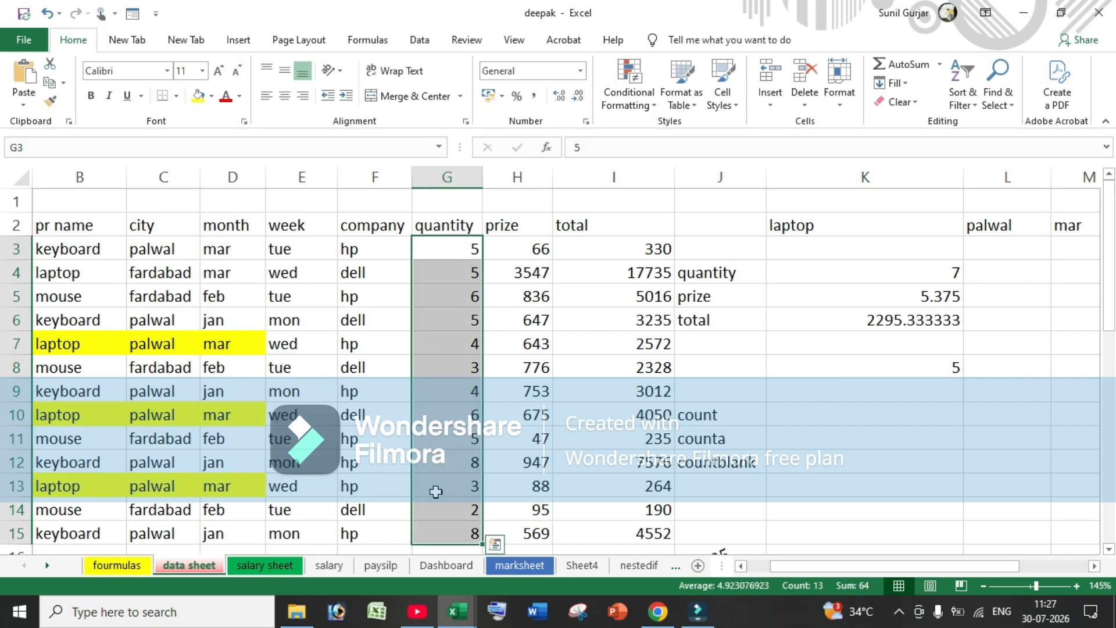
pyautogui.click(930, 366)
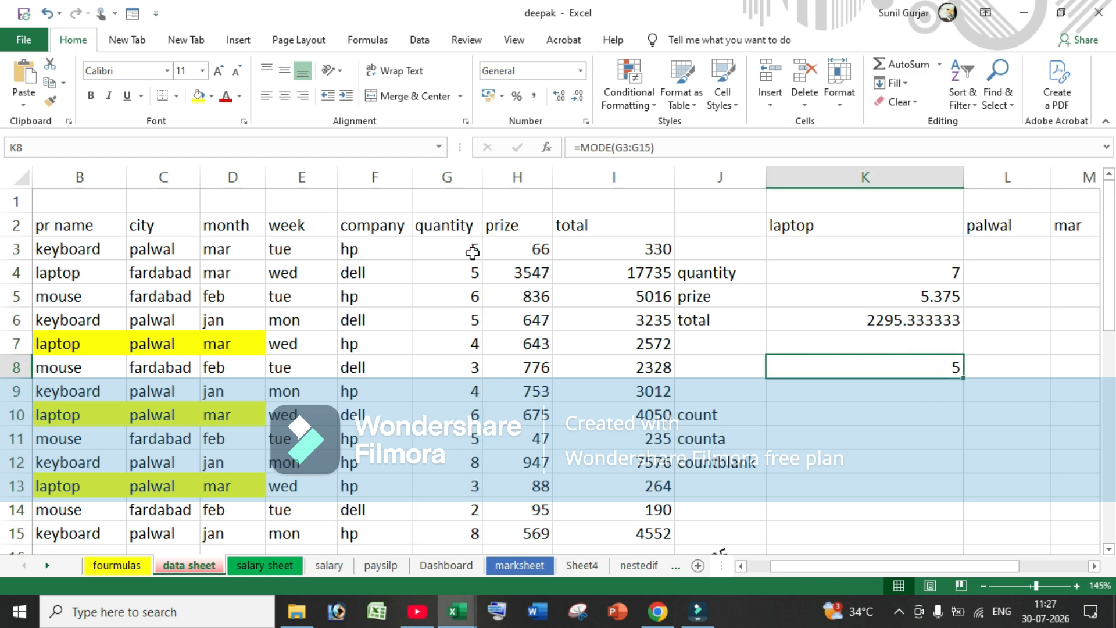
pyautogui.hotkey('alt', 'Tab')
pyautogui.hotkey('alt', 'Tab')
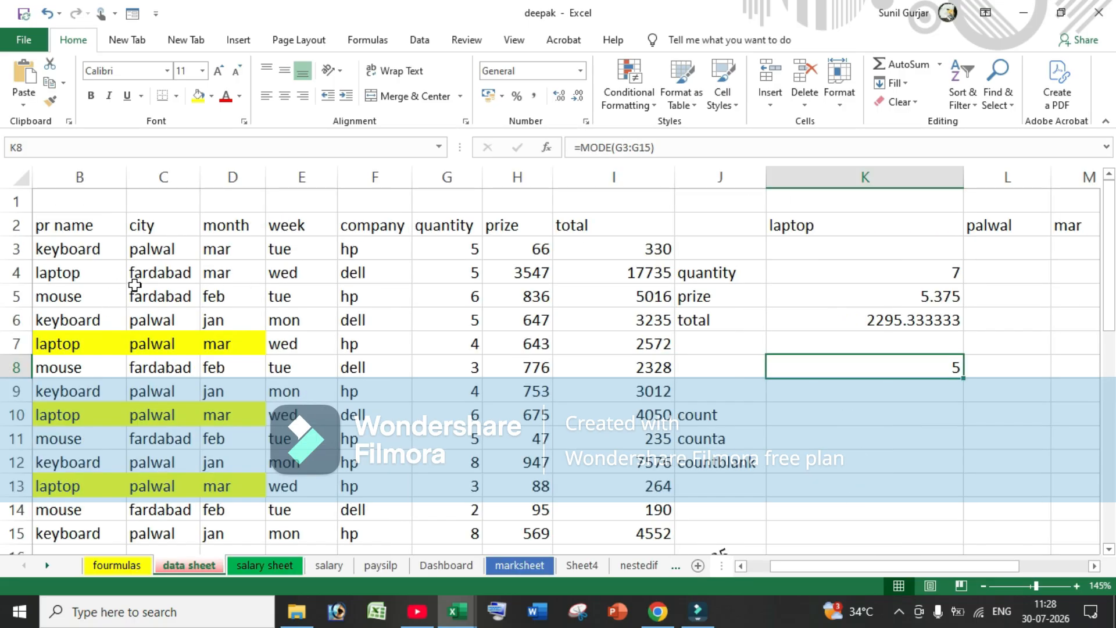
# - Copy the city values from C3:C15 into column K starting at K3
pyautogui.scroll(-1, 134, 285)
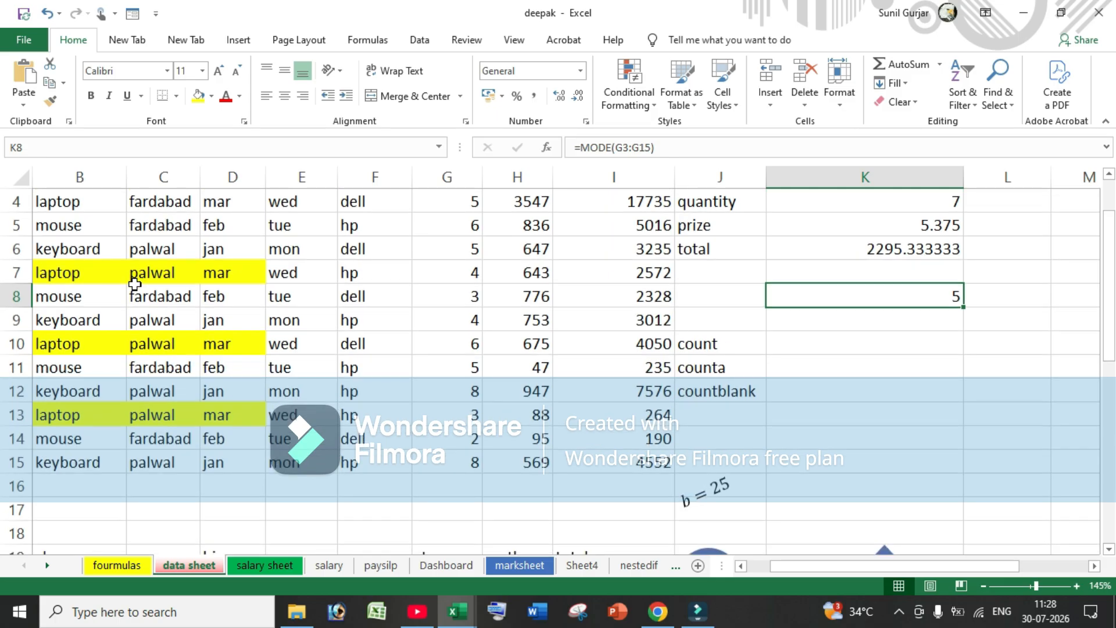
pyautogui.scroll(1, 131, 284)
pyautogui.moveTo(166, 249); pyautogui.dragTo(169, 522)
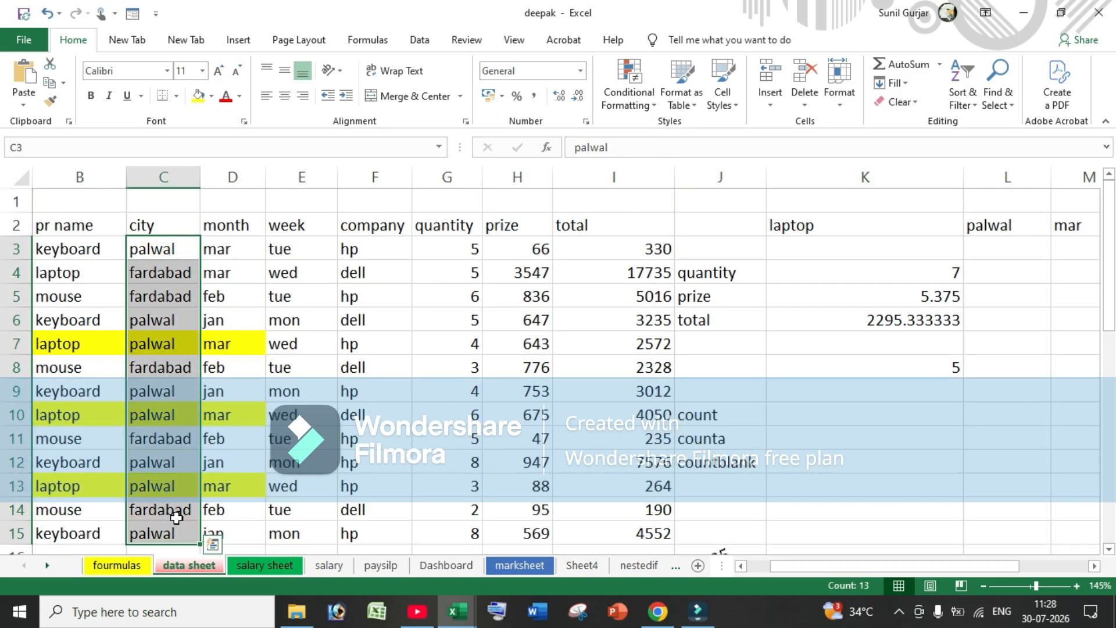
pyautogui.hotkey('ctrl', 'c')
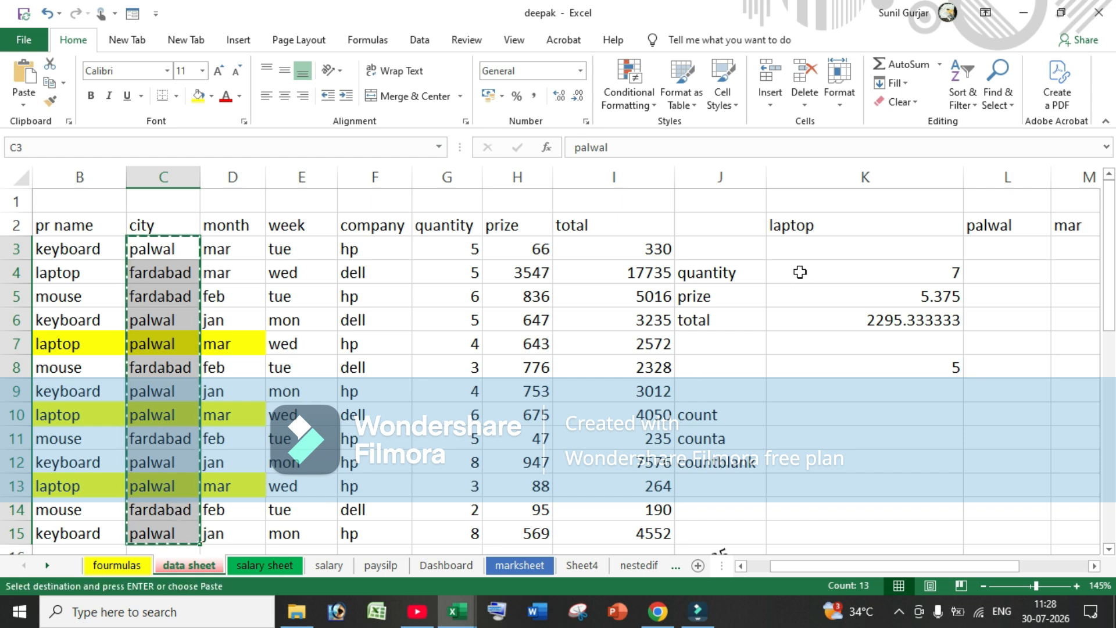
pyautogui.click(800, 250)
pyautogui.hotkey('ctrl', 'v')
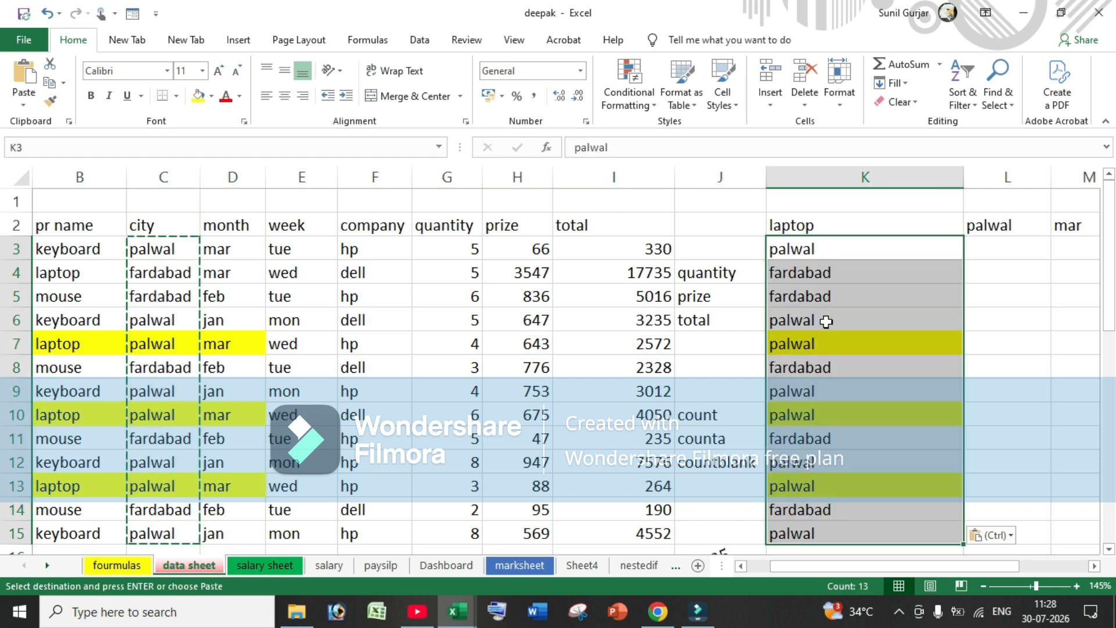
pyautogui.click(999, 251)
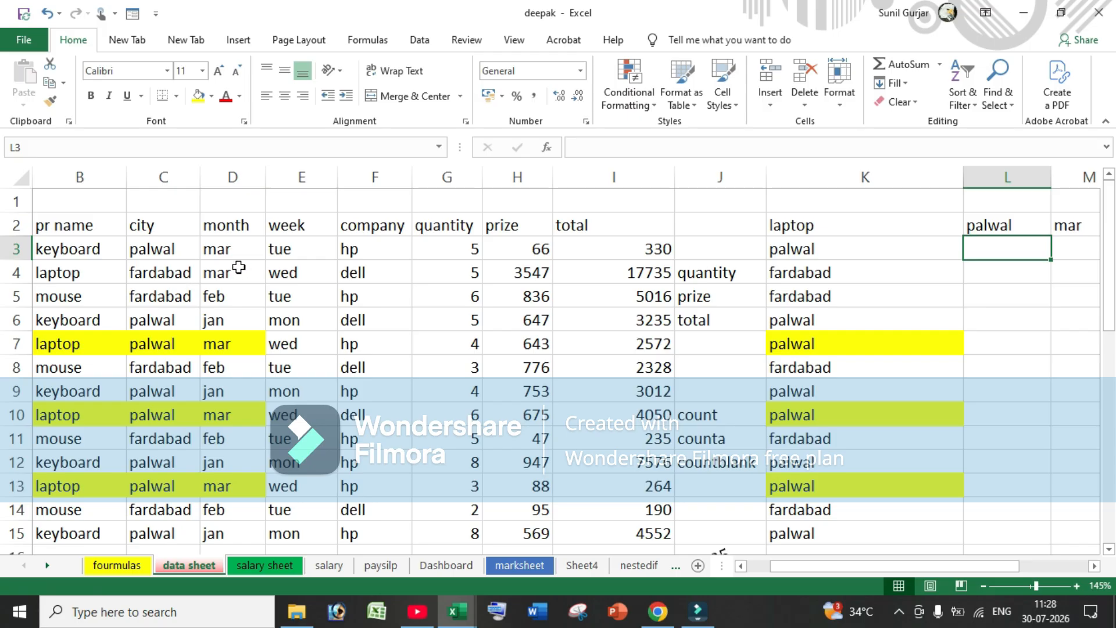
# - Capitalize the first letter of the copied cities in K5 and K7 to read Fardabad and Palwal
pyautogui.click(798, 300)
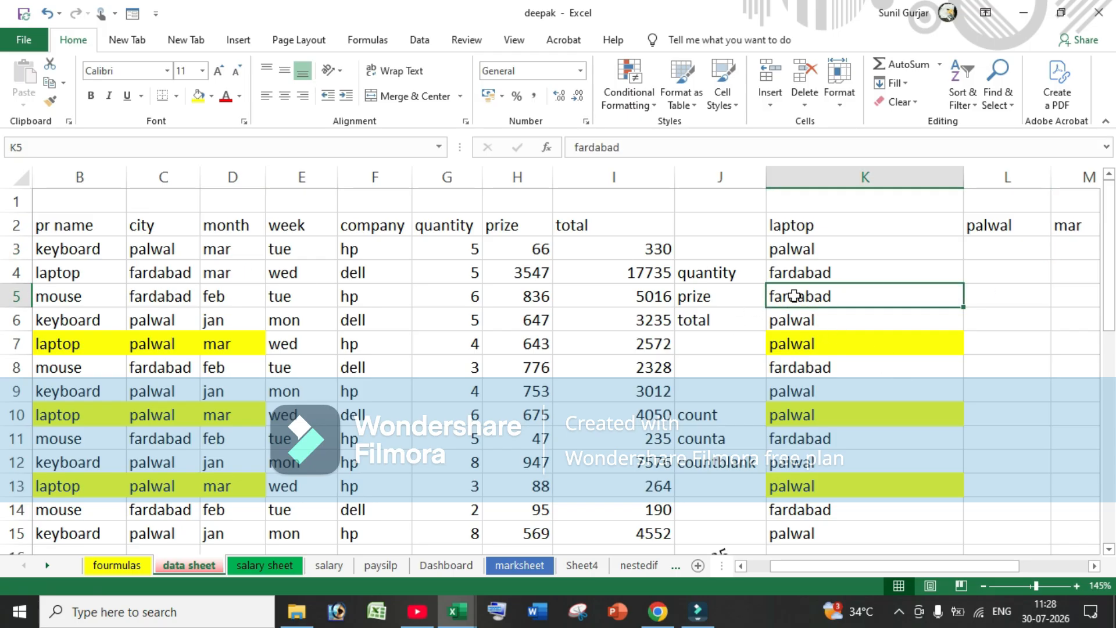
pyautogui.doubleClick(772, 295)
pyautogui.press('Delete')
pyautogui.write('F')
pyautogui.click(778, 348)
pyautogui.press('BackSpace')
pyautogui.write('P')
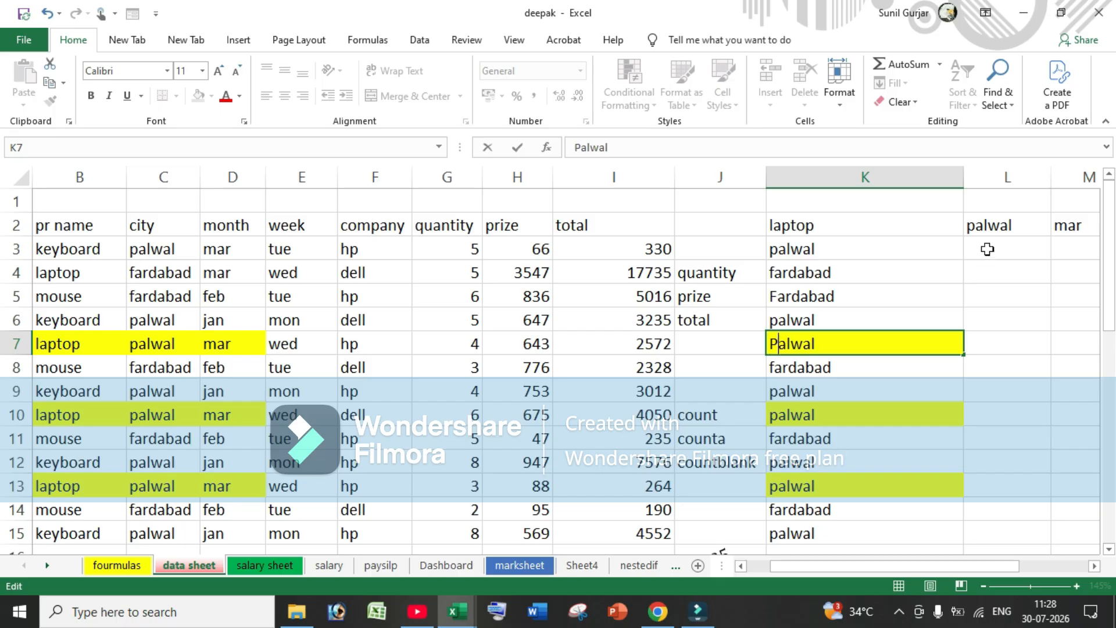
# - Enter =EXACT(C3,K3) in L3 to compare the original city with its copy
pyautogui.click(992, 250)
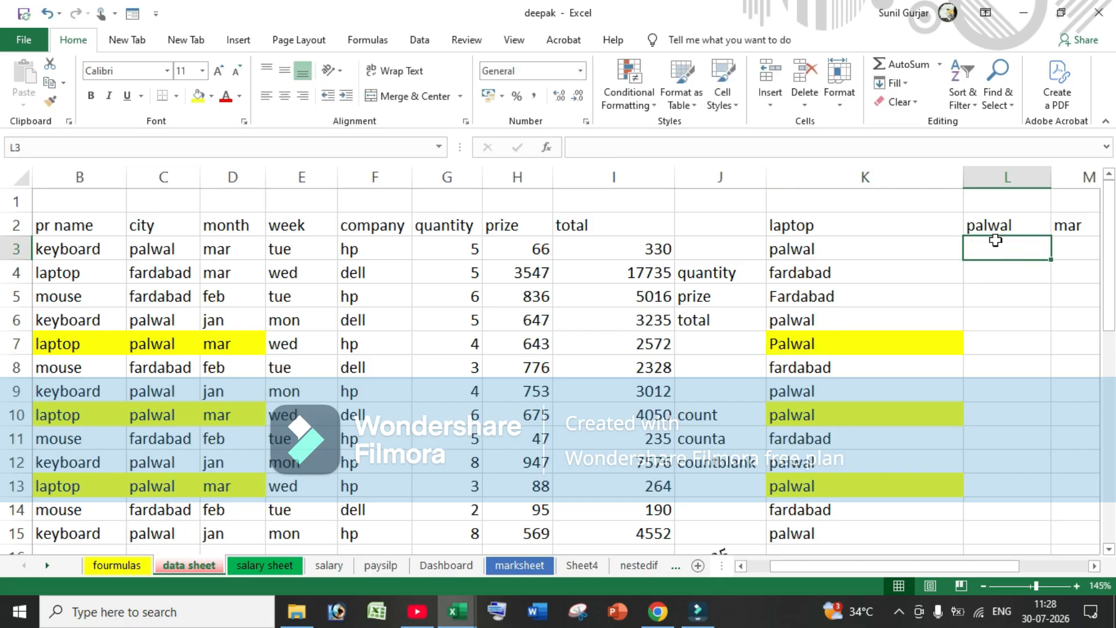
pyautogui.write('=ex')
pyautogui.press('Tab')
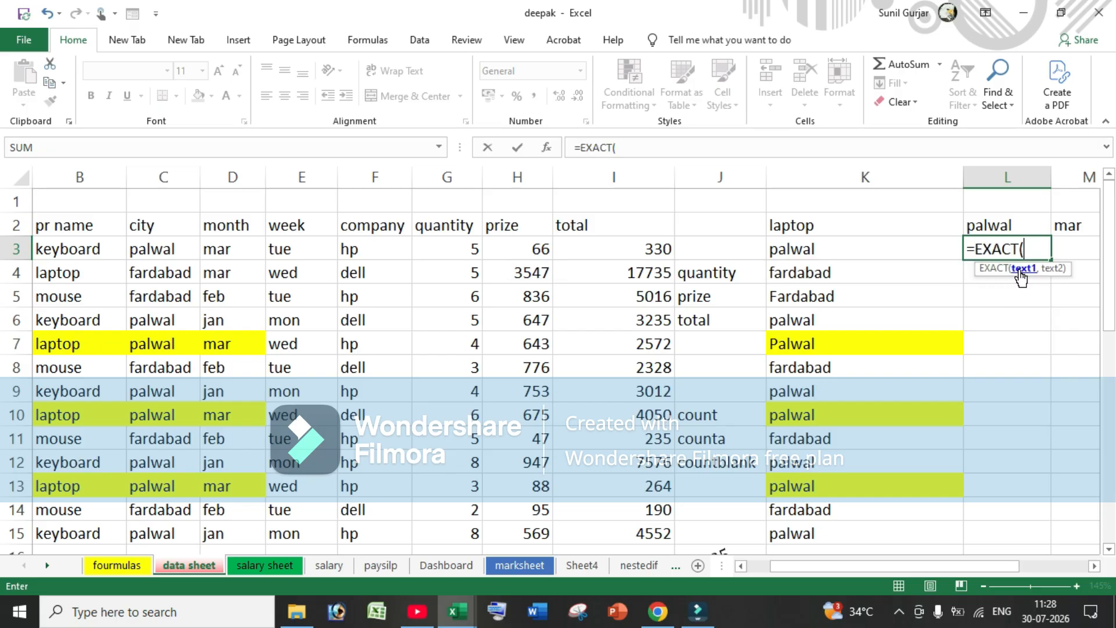
pyautogui.click(158, 261)
pyautogui.write(',')
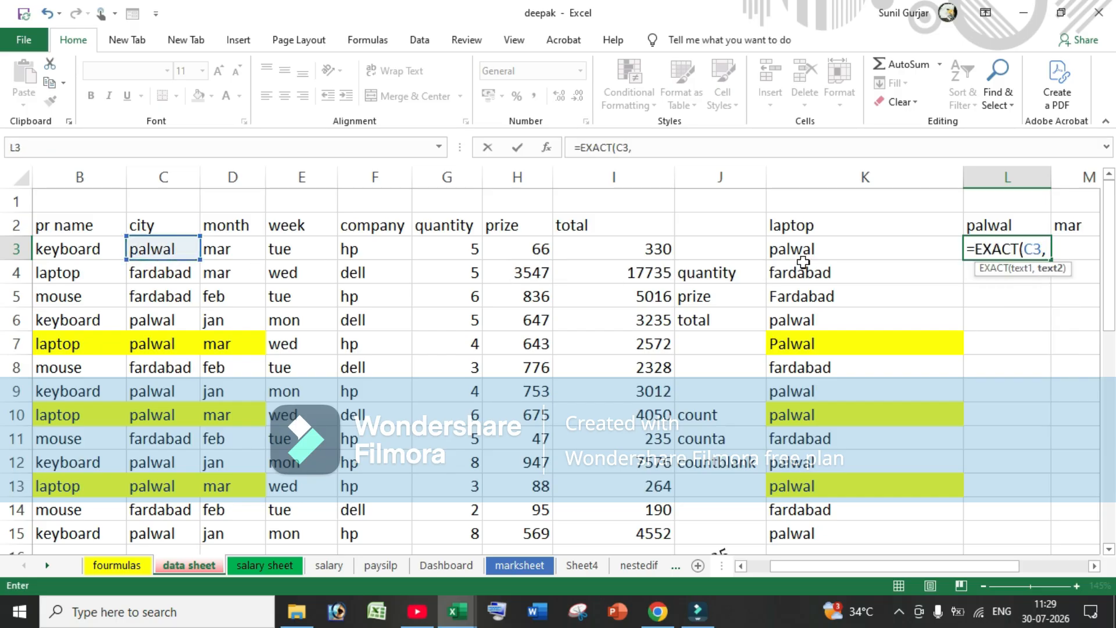
pyautogui.click(806, 249)
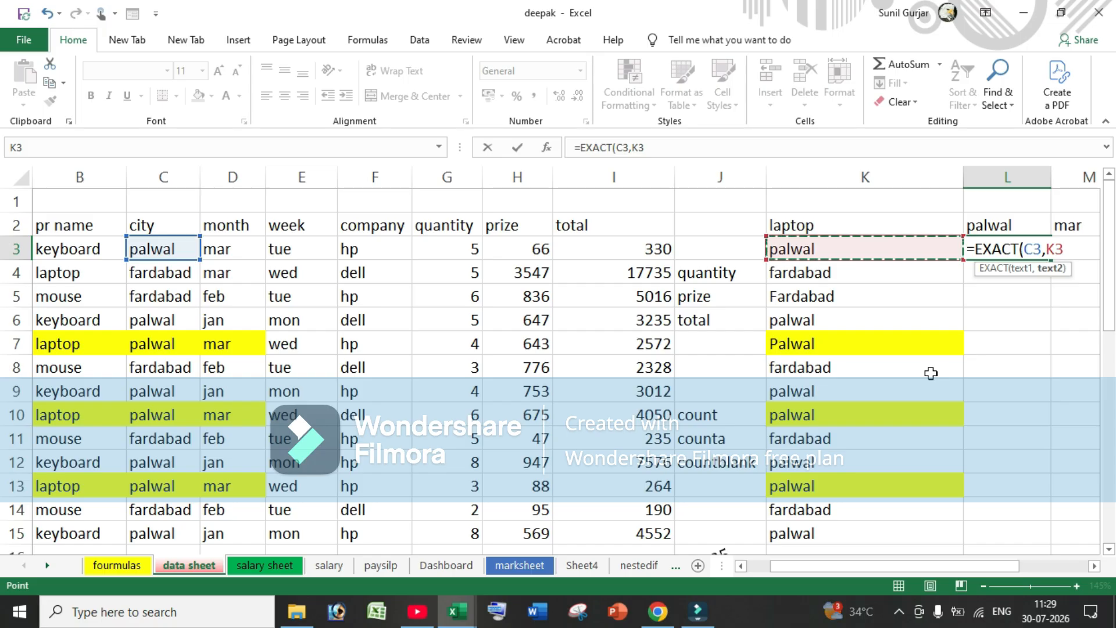
pyautogui.write(')')
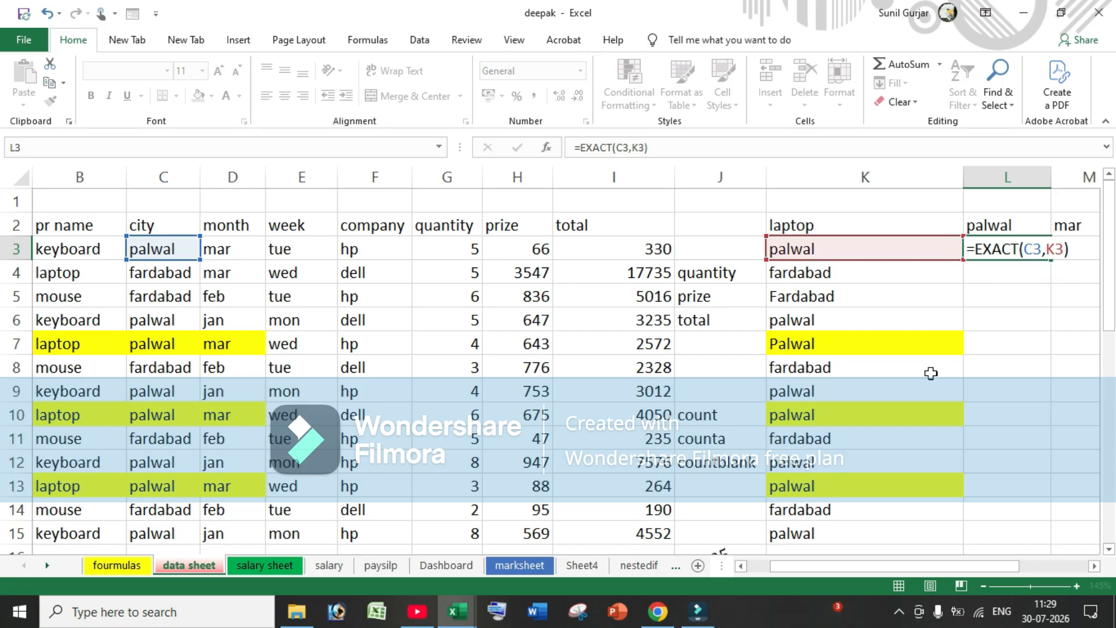
pyautogui.press('Return')
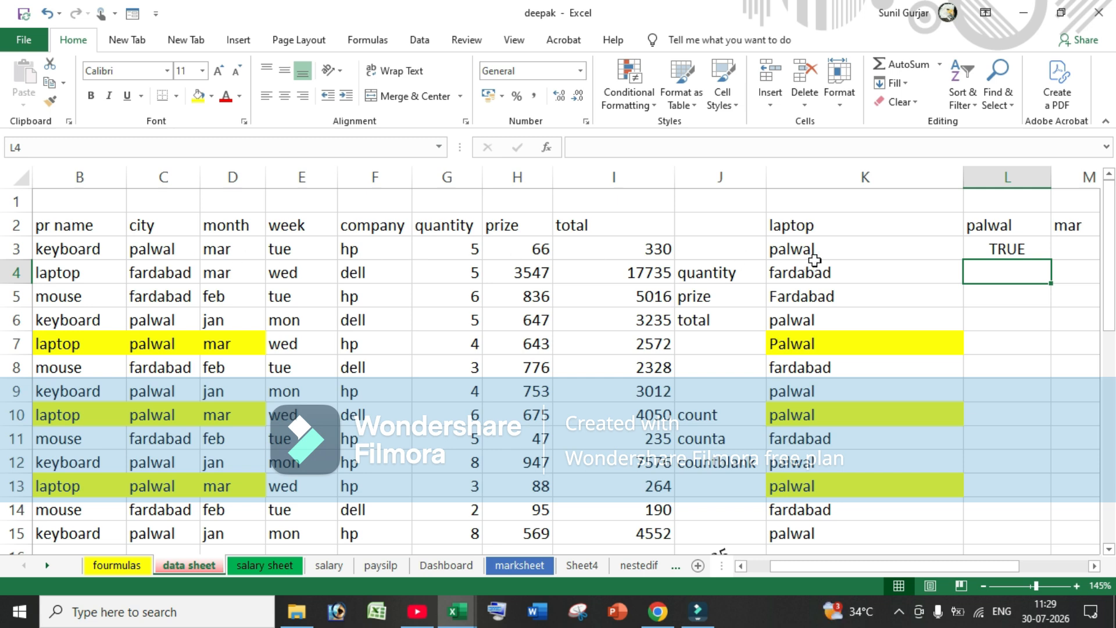
# - Fill the EXACT formula from L3 down to L15
pyautogui.click(850, 256)
pyautogui.click(998, 256)
pyautogui.moveTo(1051, 260); pyautogui.dragTo(1050, 538)
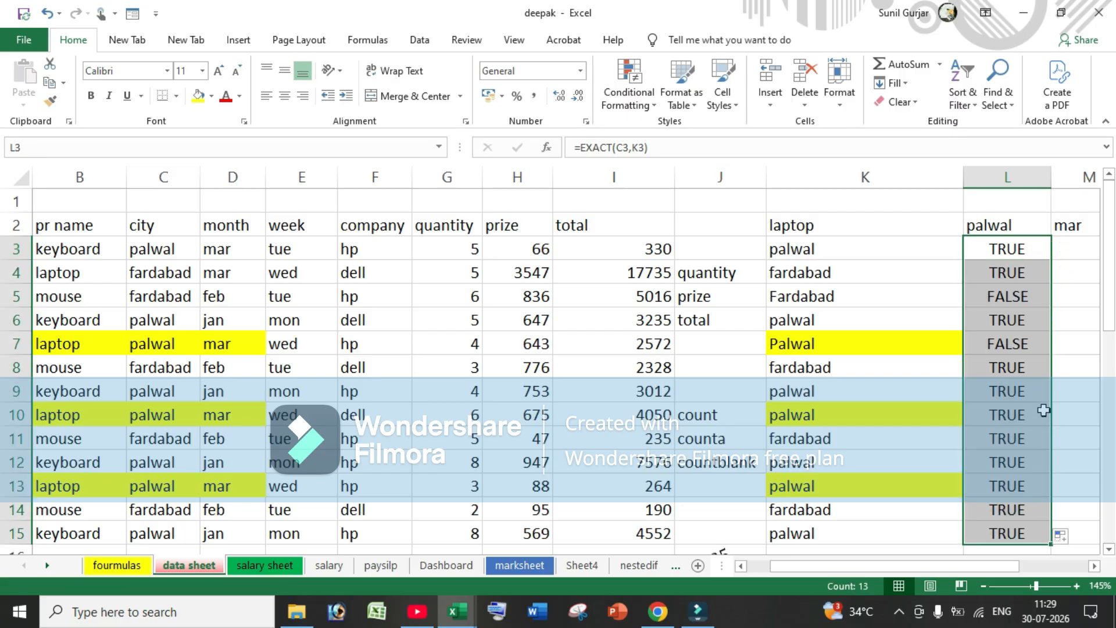
# - Inspect the EXACT comparisons in L5 and L7 for the two capitalized cities
pyautogui.click(1018, 349)
pyautogui.click(1020, 296)
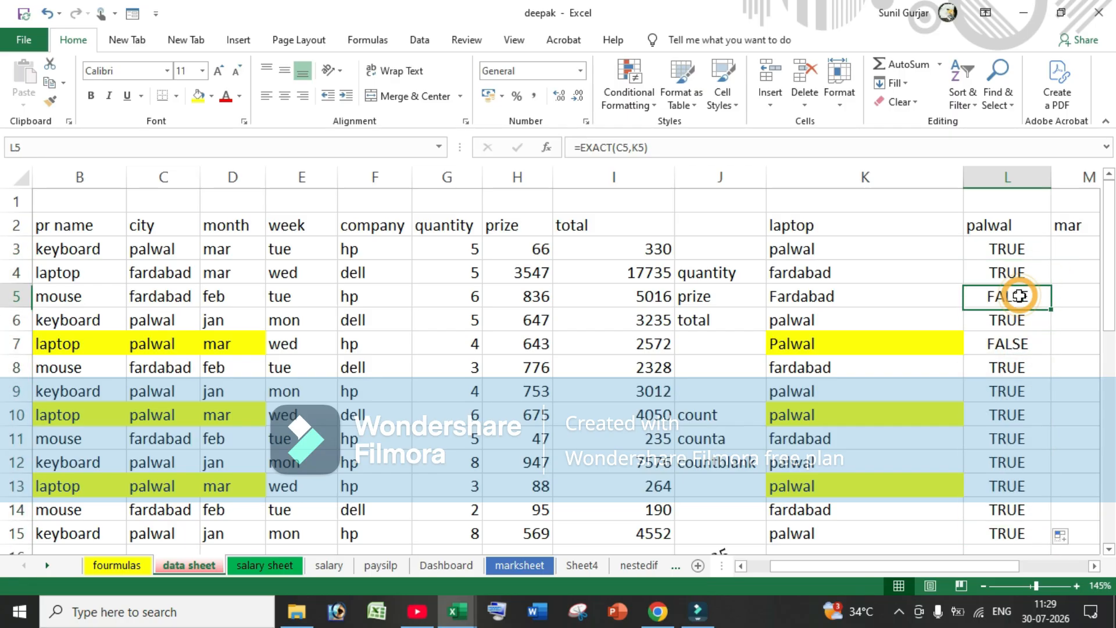
pyautogui.click(1012, 337)
pyautogui.click(1017, 296)
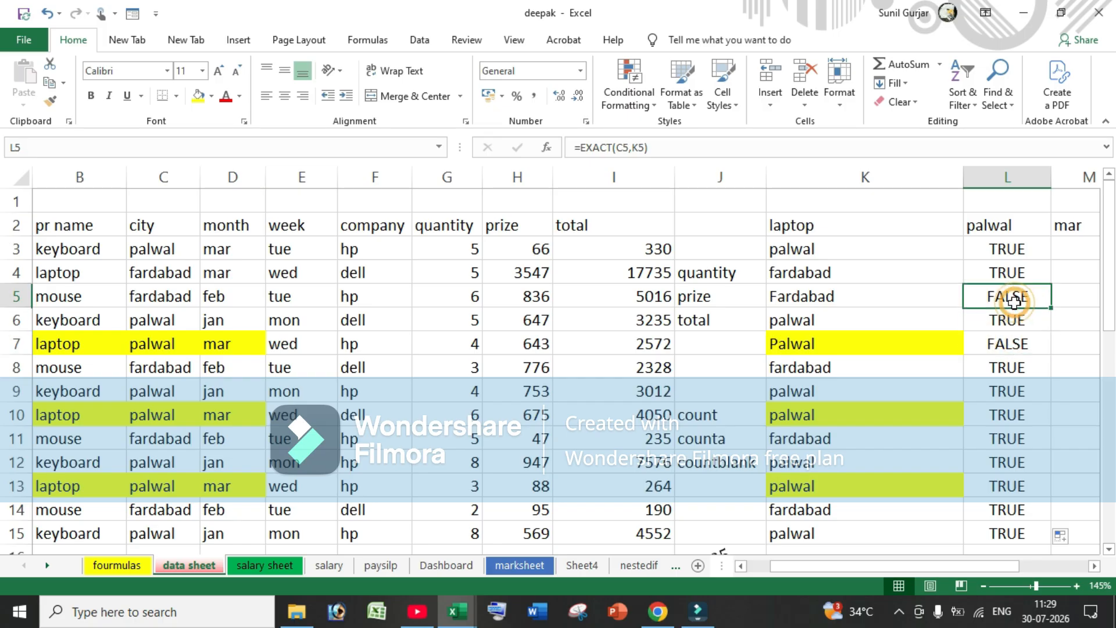
pyautogui.click(1015, 342)
pyautogui.click(1022, 297)
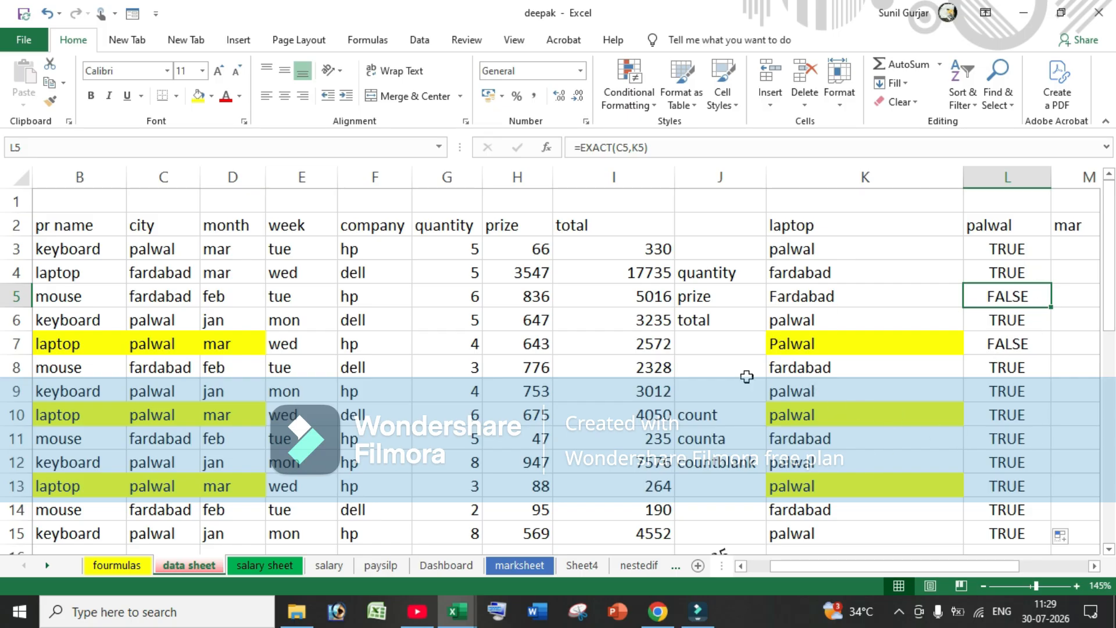
# - Switch to the Book1 workbook and examine the sample number in C5 of the ROUND row
pyautogui.hotkey('alt', 'Tab')
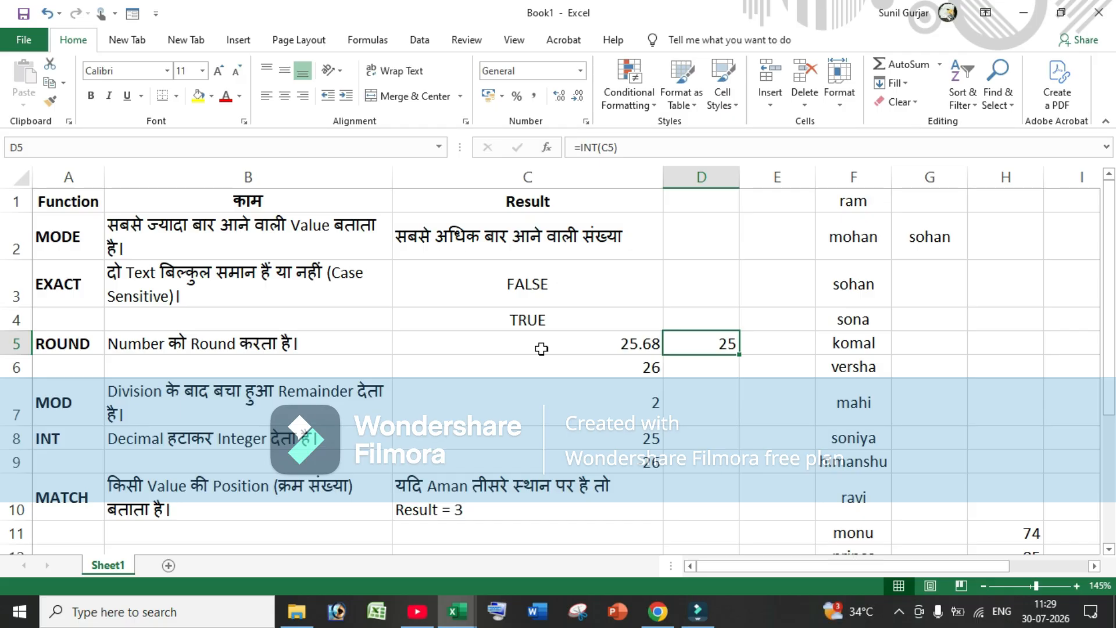
pyautogui.click(720, 236)
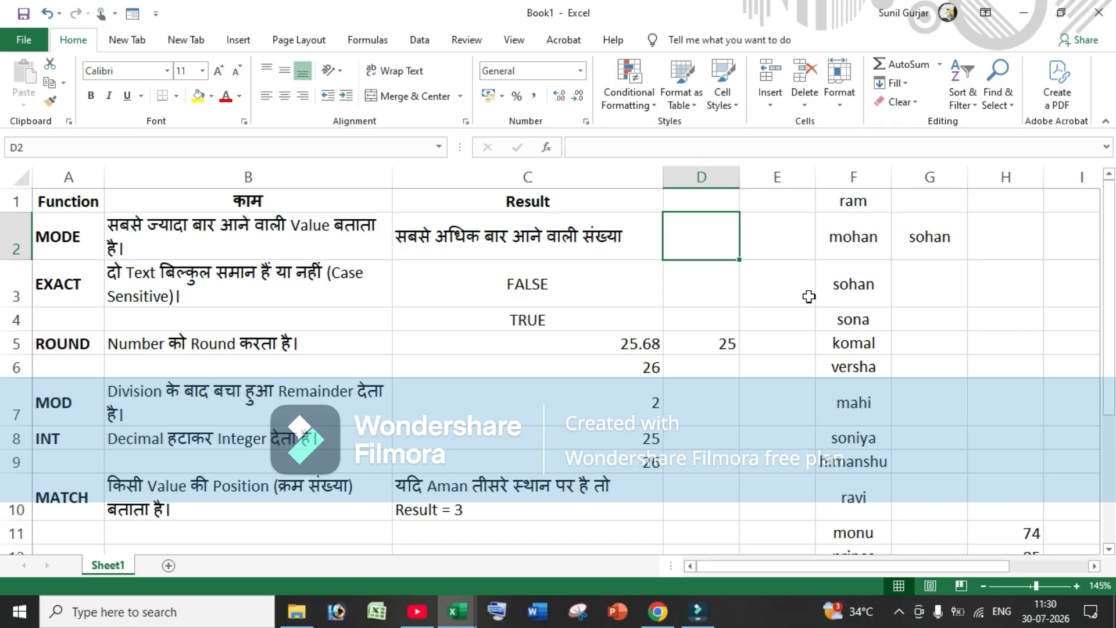
pyautogui.press('Down')
pyautogui.press('Down')
pyautogui.press('Down')
pyautogui.press('Left')
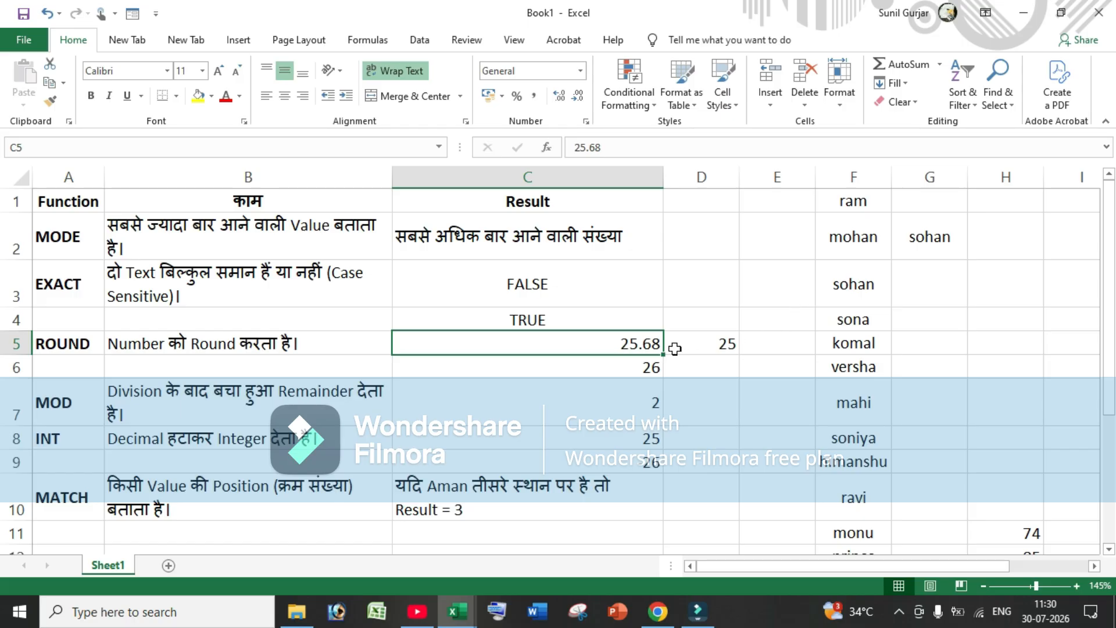
# - Enter =ROUND(C5,1) in D5 to round the sample number to one decimal place
pyautogui.click(694, 347)
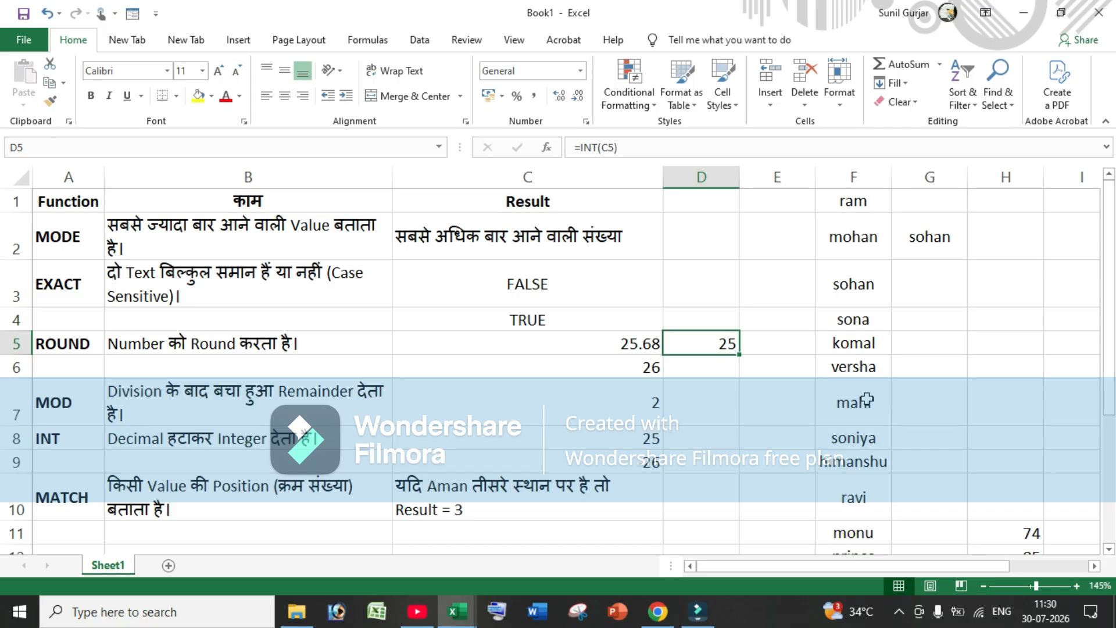
pyautogui.write('=')
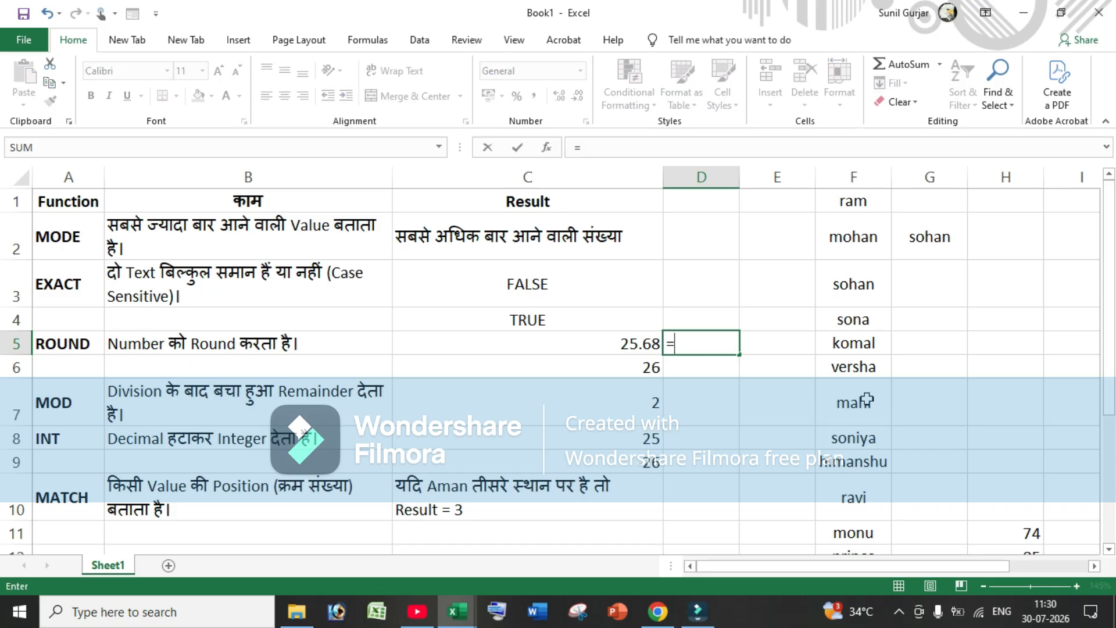
pyautogui.write('rou')
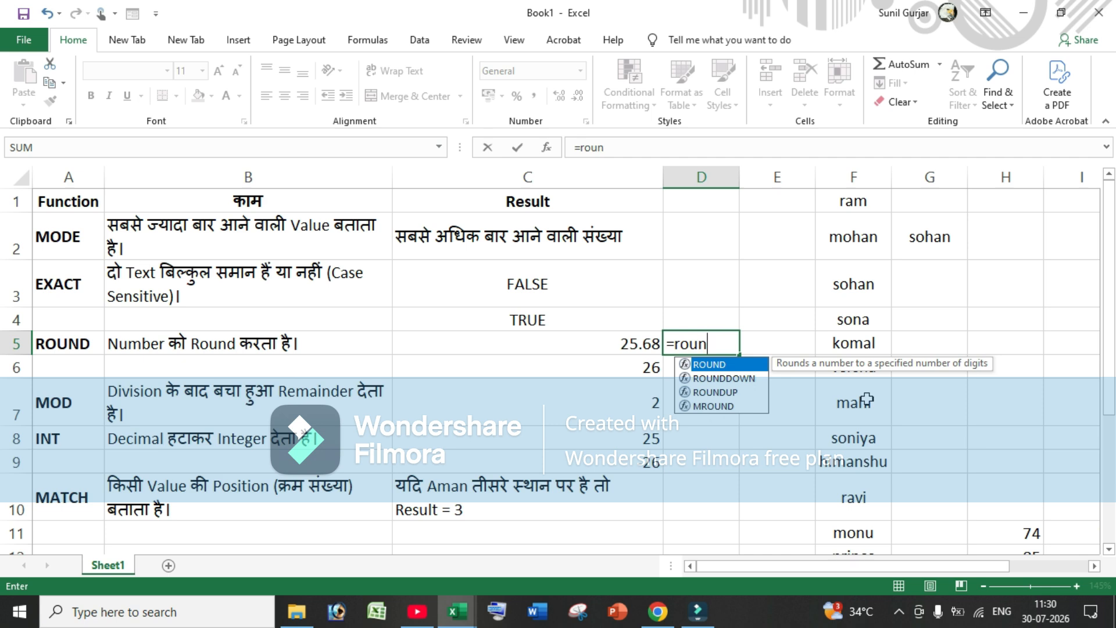
pyautogui.write('n')
pyautogui.press('Tab')
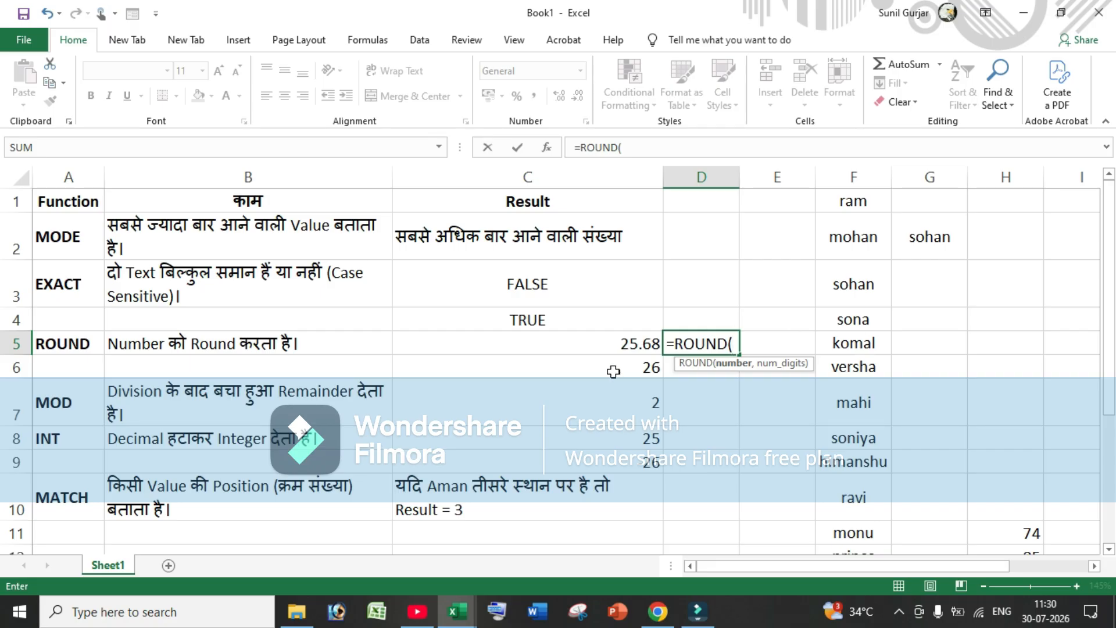
pyautogui.click(634, 343)
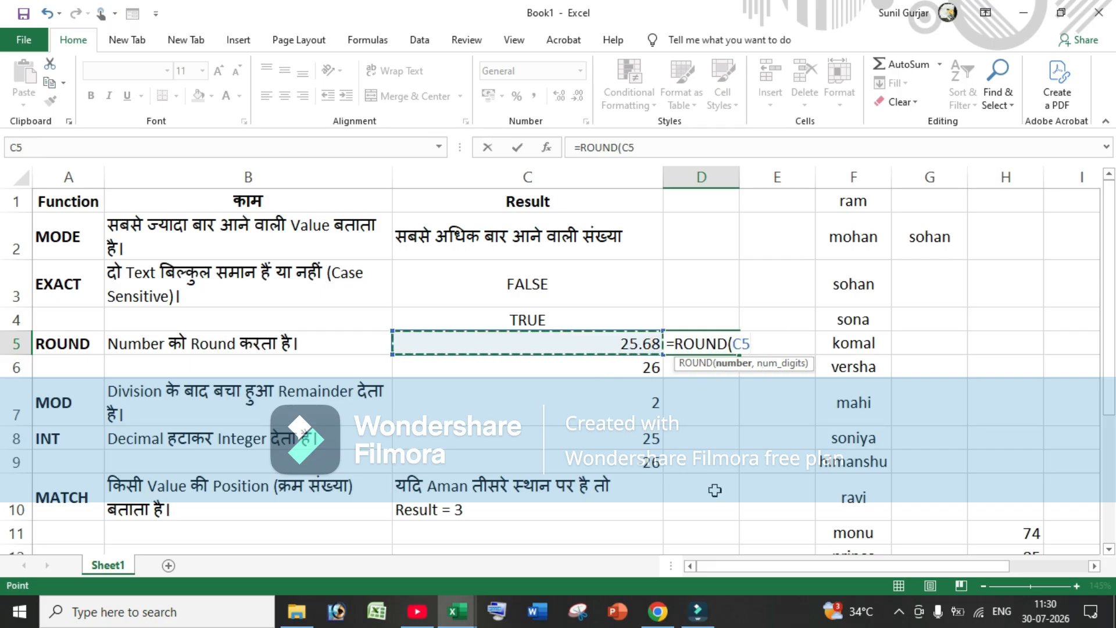
pyautogui.write(',1')
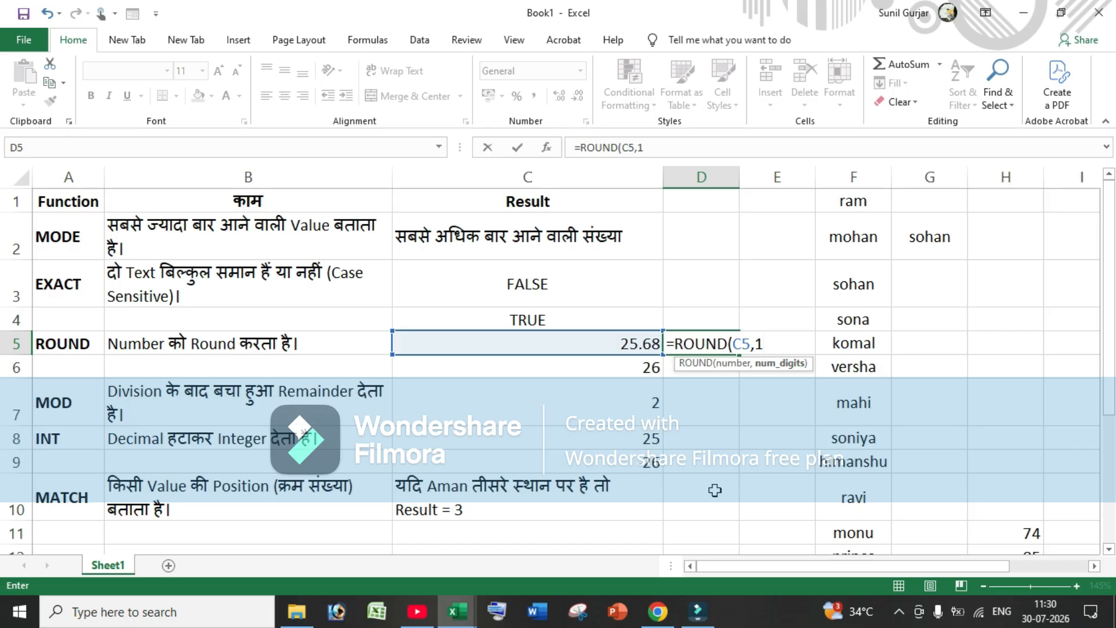
pyautogui.write(')')
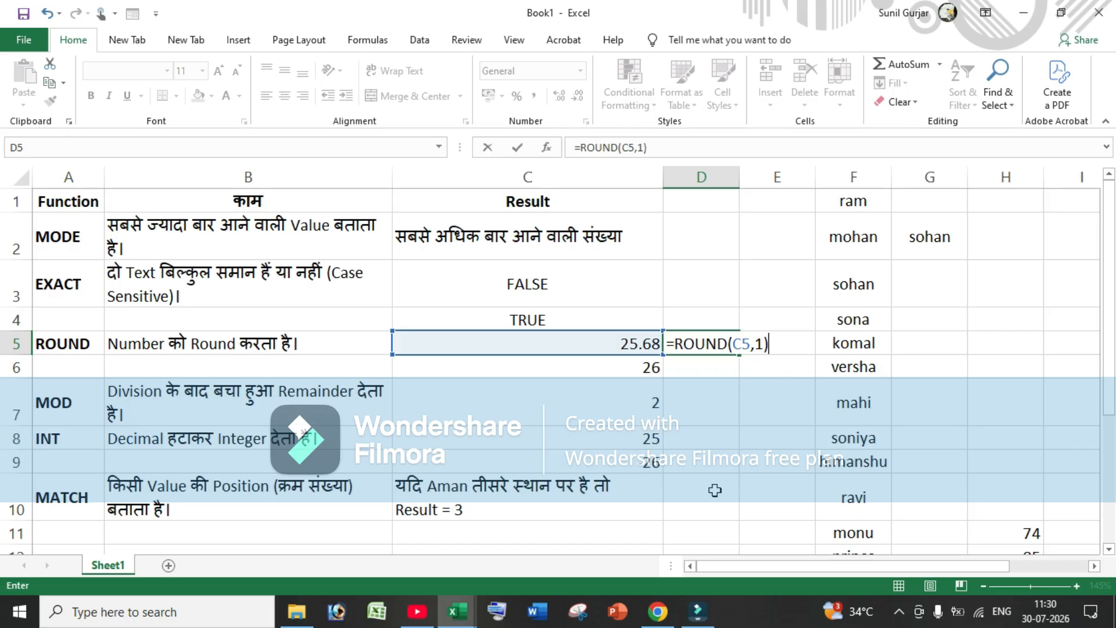
pyautogui.press('Return')
pyautogui.press('Up')
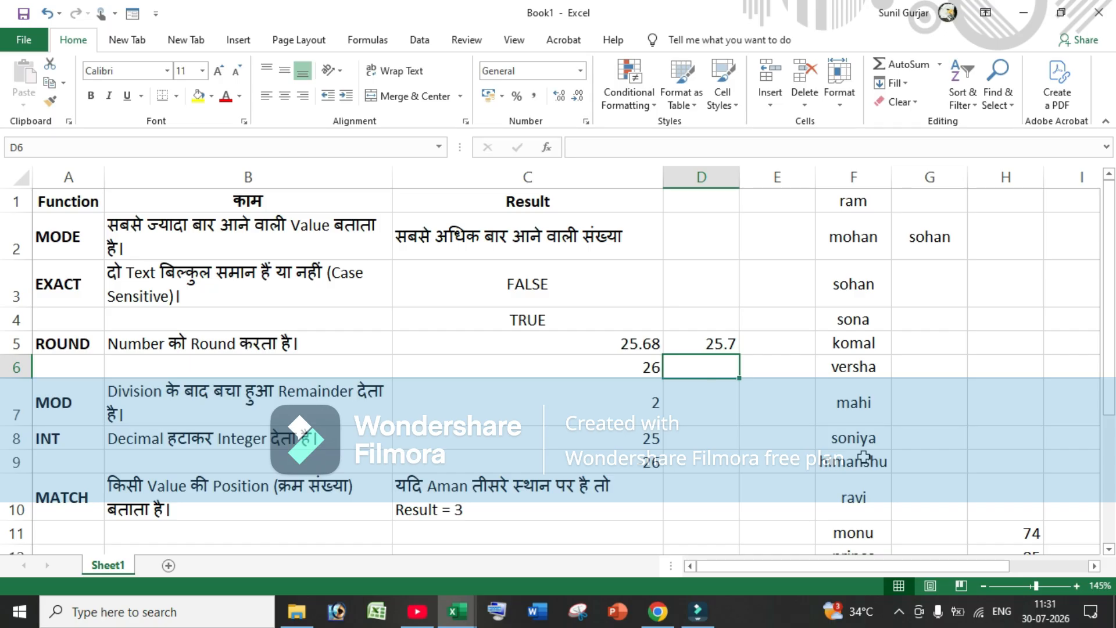
# - Enter =ROUND(C5,0) in D6 to round the sample number in C5 to no decimals
pyautogui.write('=')
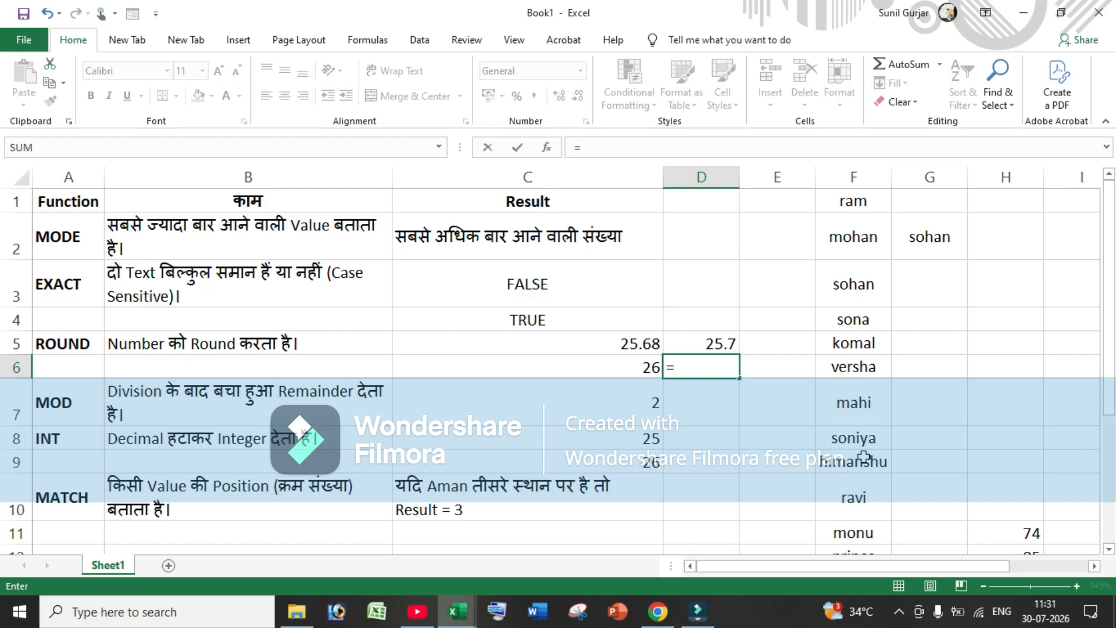
pyautogui.write('round')
pyautogui.press('Tab')
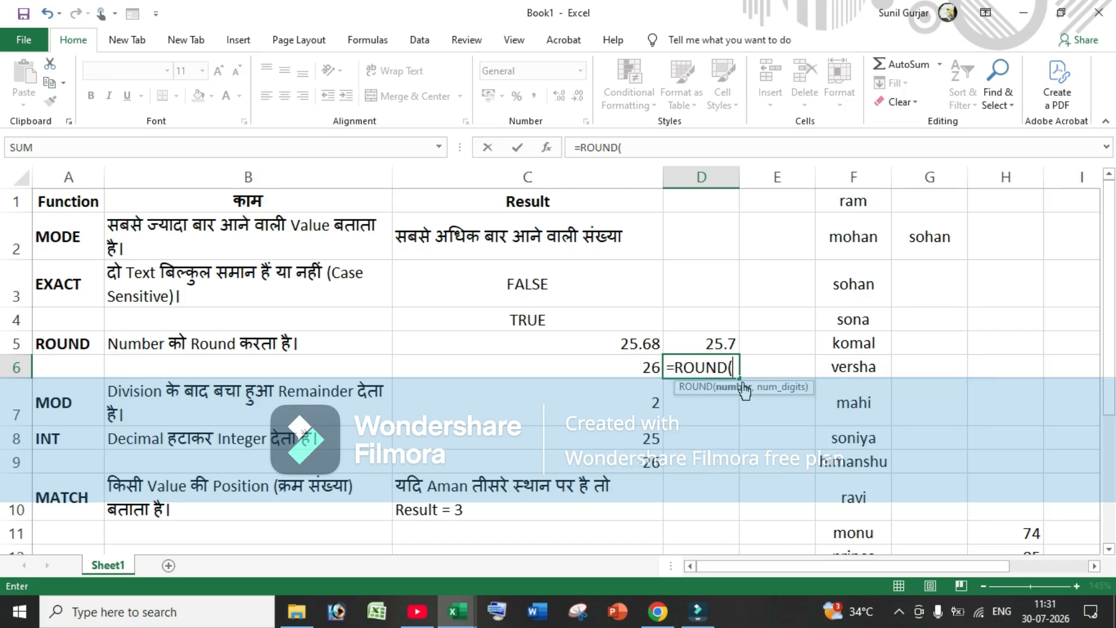
pyautogui.click(638, 343)
pyautogui.write(',')
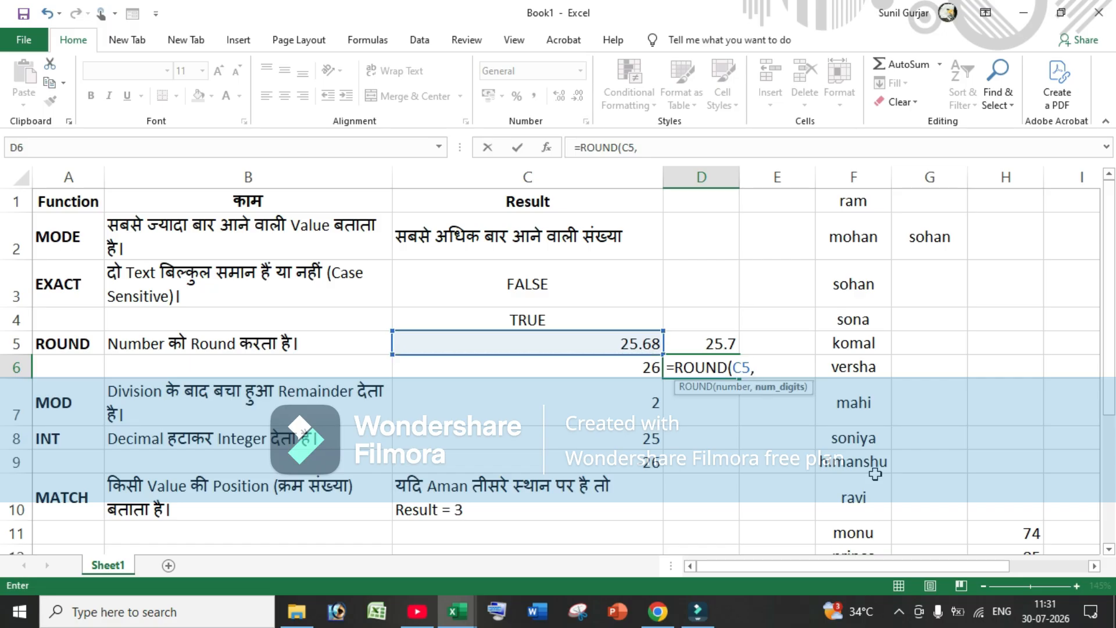
pyautogui.write('0)')
pyautogui.press('Return')
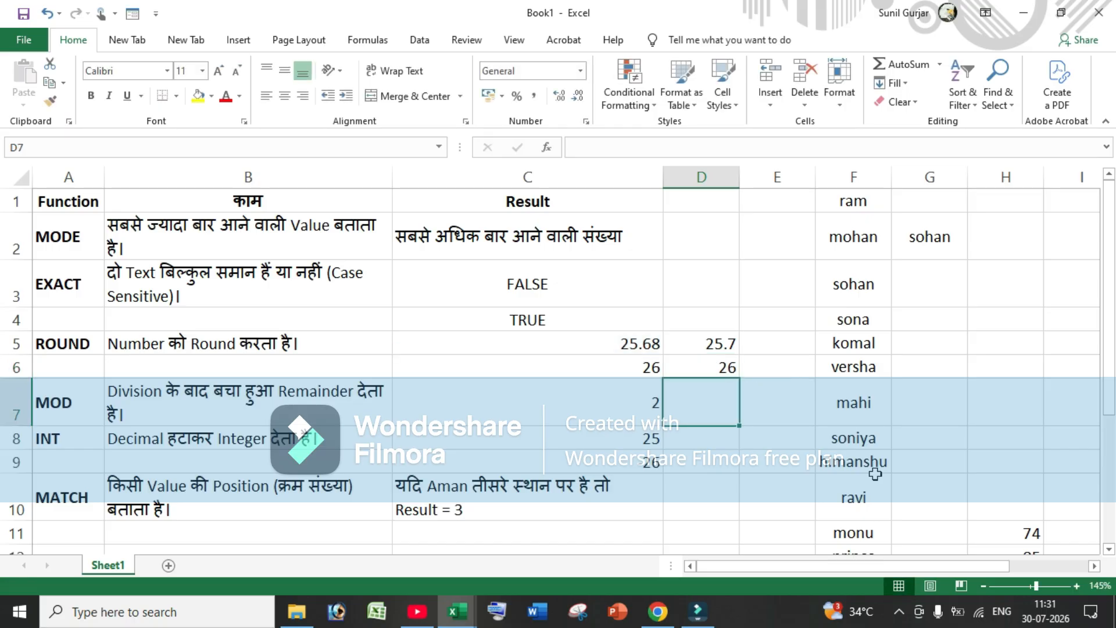
# - Compare the sample number in C5 with the zero-decimal ROUND formula in D6
pyautogui.click(544, 337)
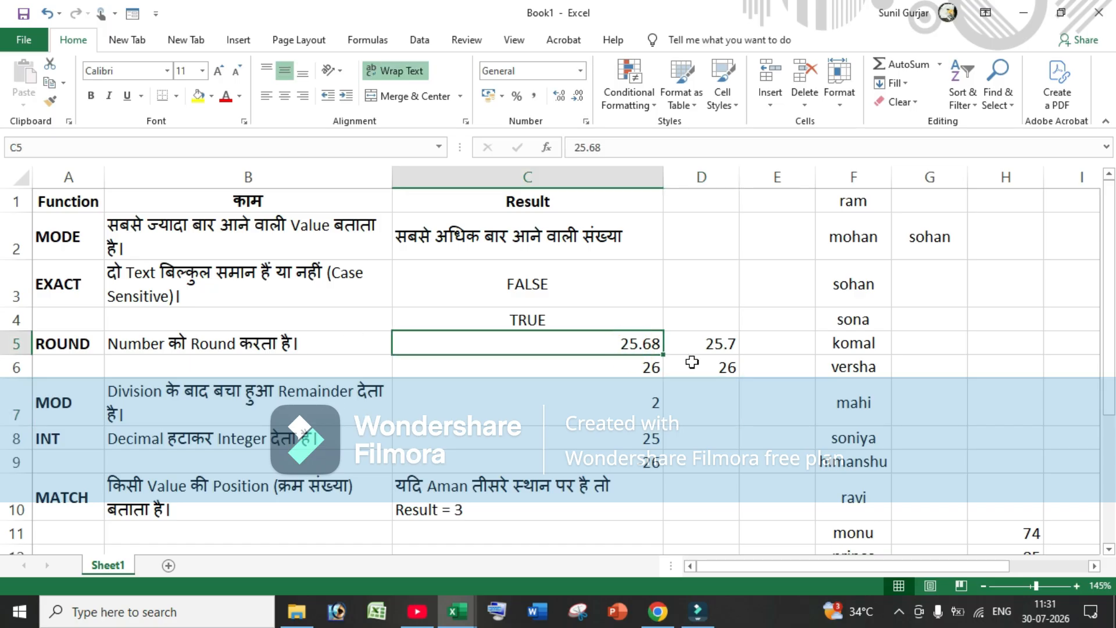
pyautogui.click(727, 370)
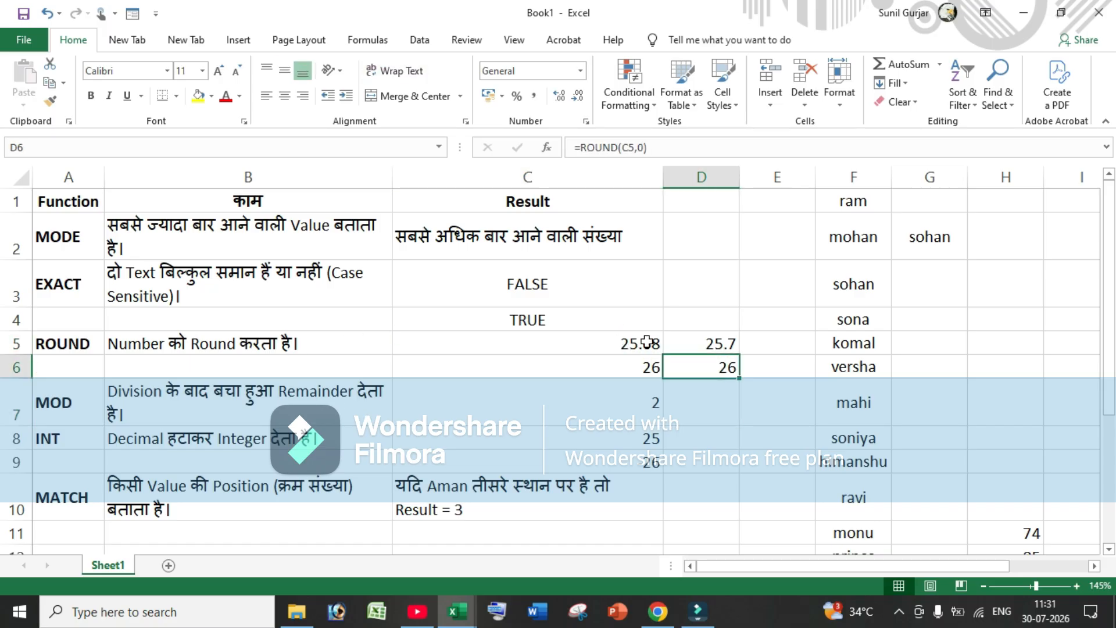
pyautogui.click(641, 345)
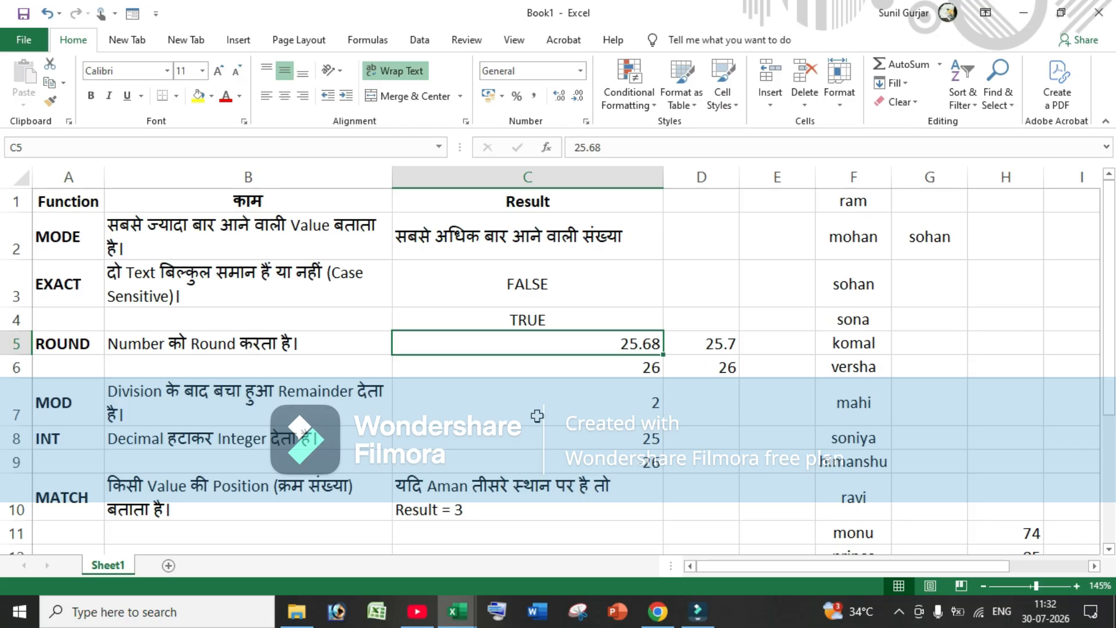
# - Enter 78 in C7 and the divisor 5 in D7 as sample values for the MOD row
pyautogui.click(580, 399)
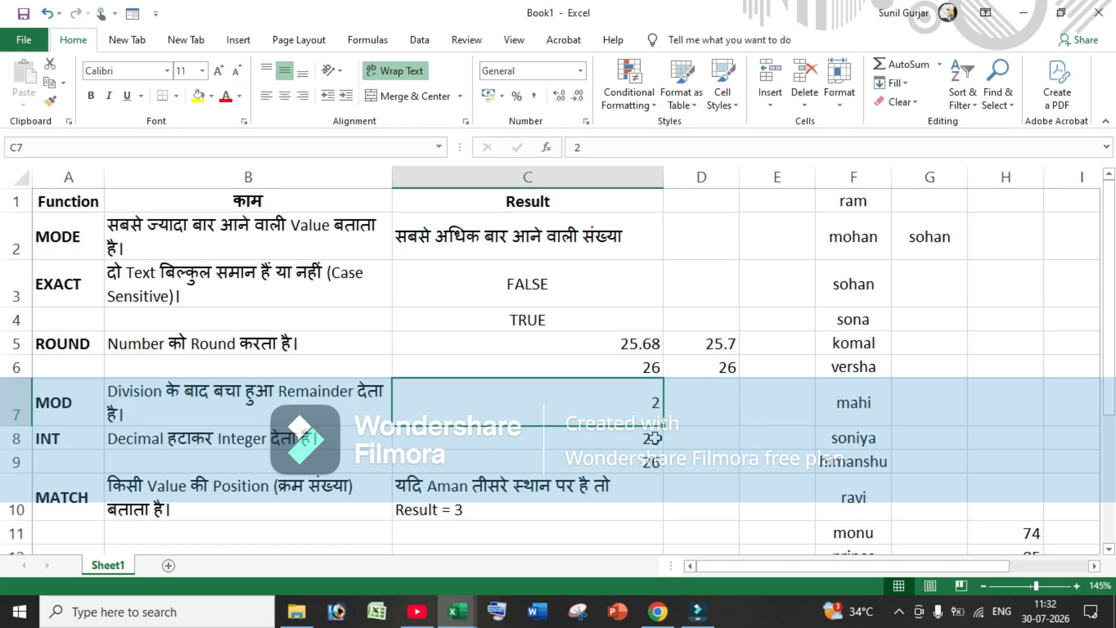
pyautogui.write('78')
pyautogui.press('Tab')
pyautogui.write('5')
pyautogui.press('Tab')
# - Enter =MOD(C7,D7) in E7 to return the remainder of the division
pyautogui.write('=')
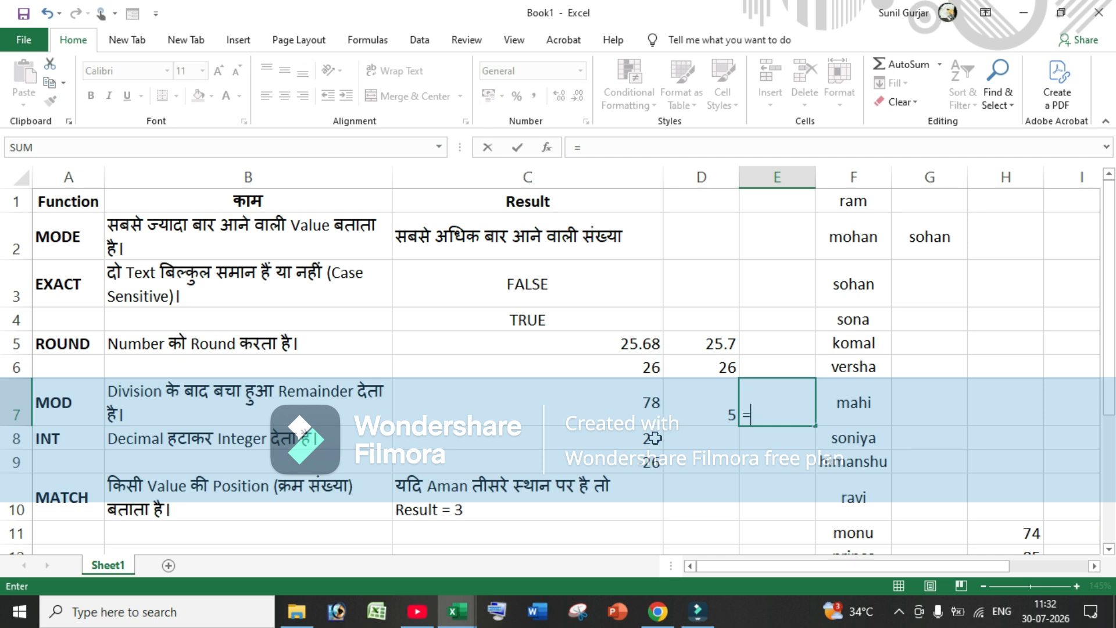
pyautogui.write('mod')
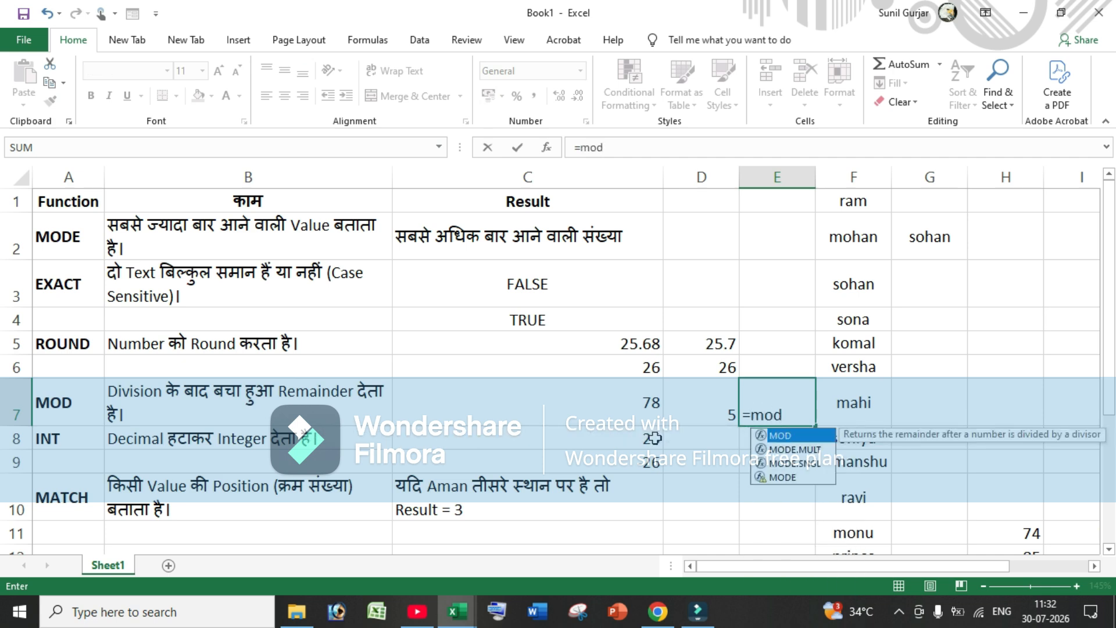
pyautogui.press('Tab')
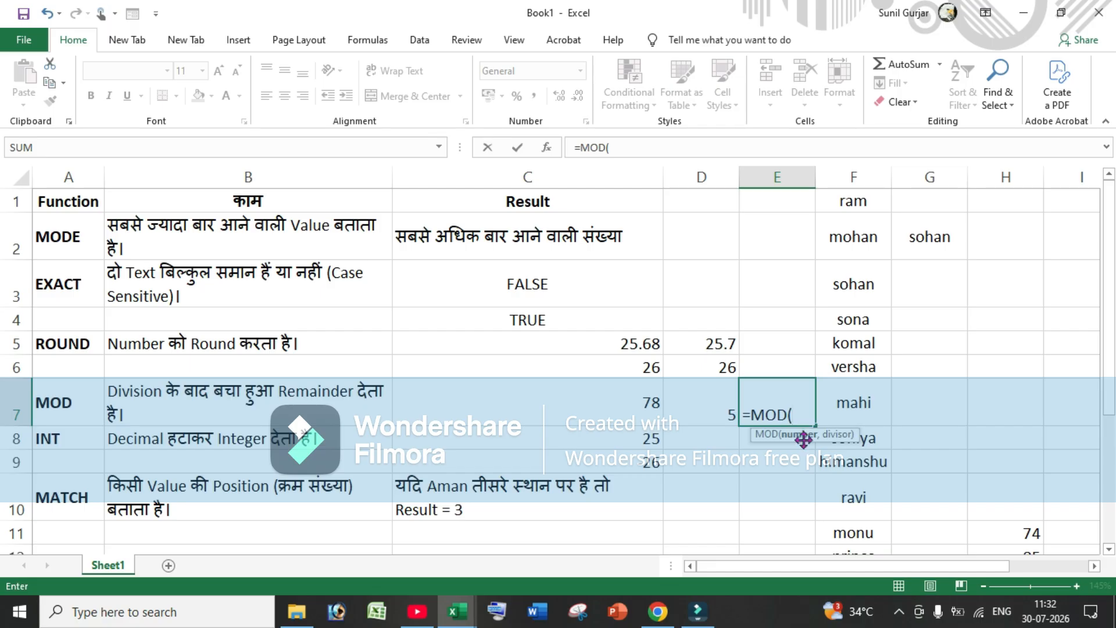
pyautogui.click(643, 407)
pyautogui.write(',')
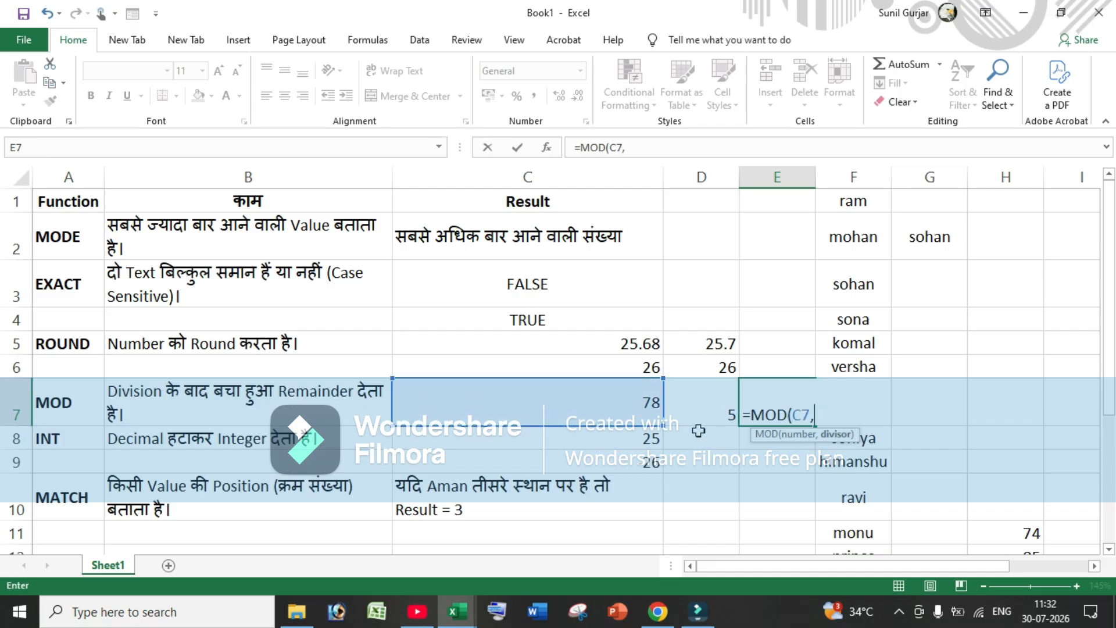
pyautogui.click(707, 414)
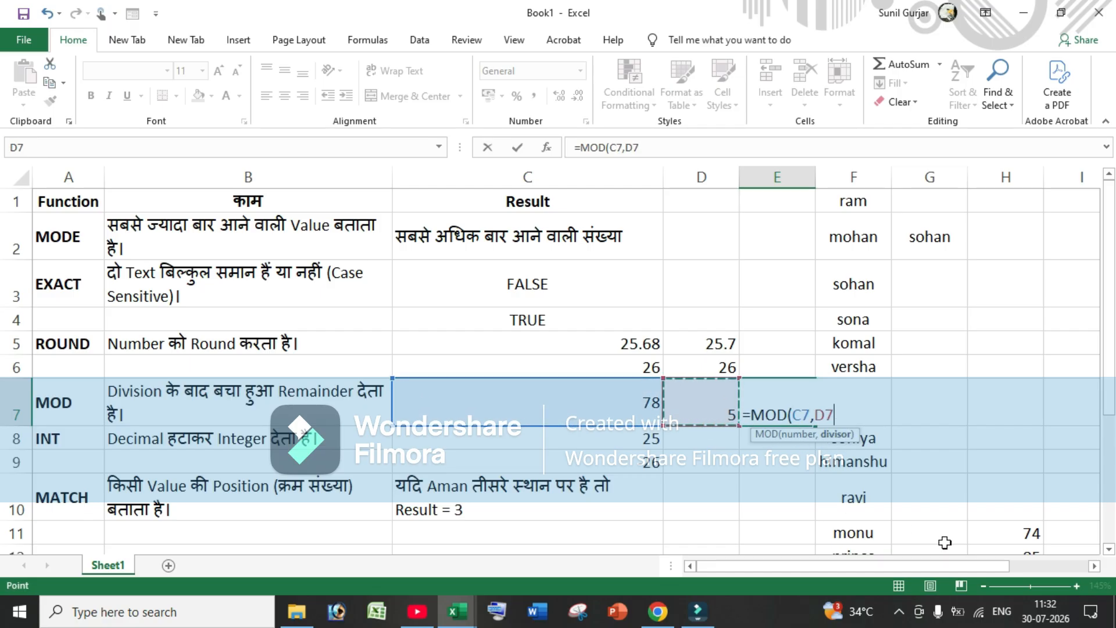
pyautogui.write(')')
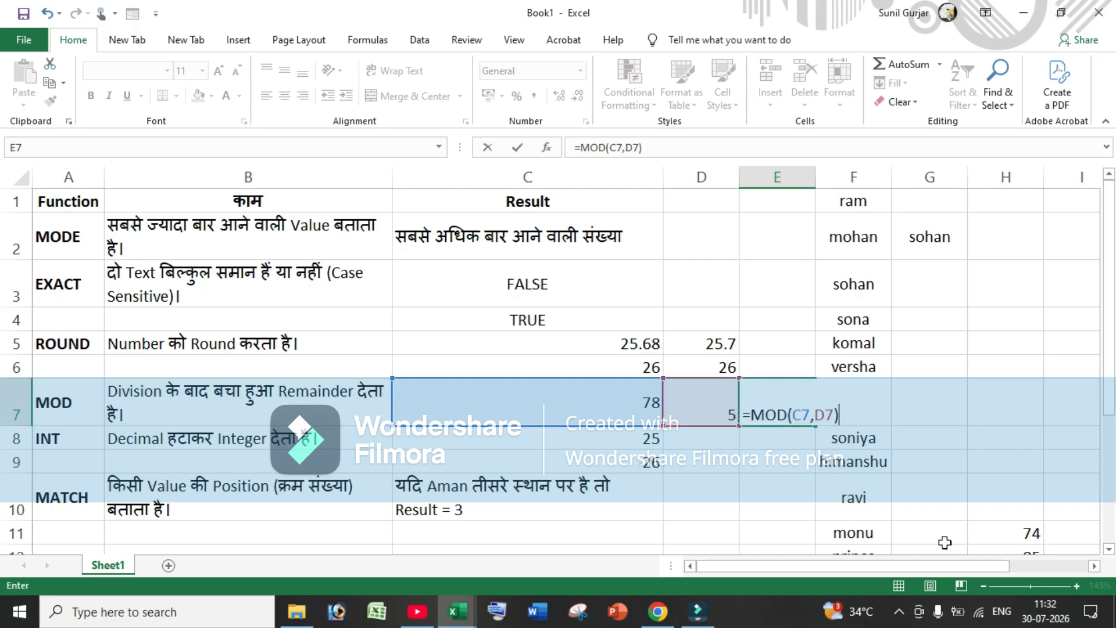
pyautogui.press('Return')
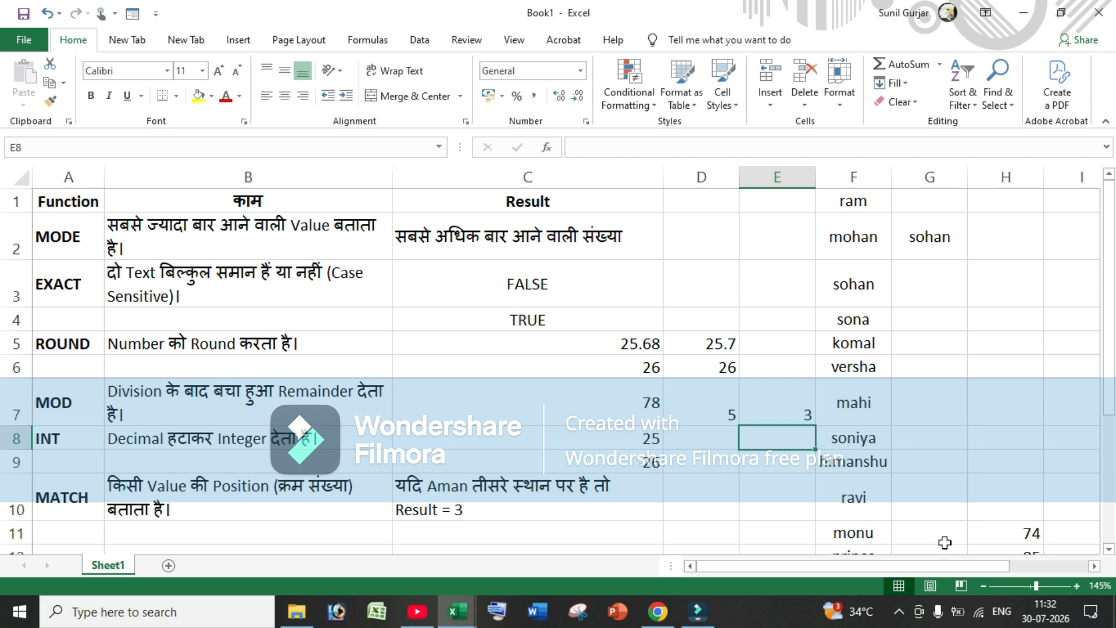
# - Enter =INT(C5) in D8 of the INT row to strip the decimals from the sample number
pyautogui.press('Left')
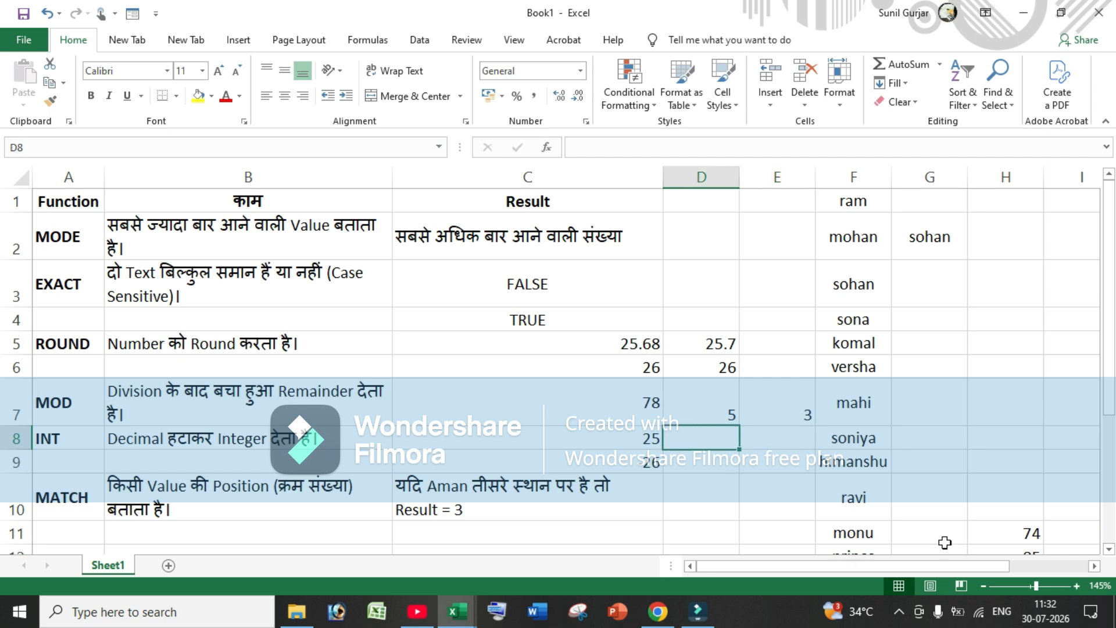
pyautogui.write('=')
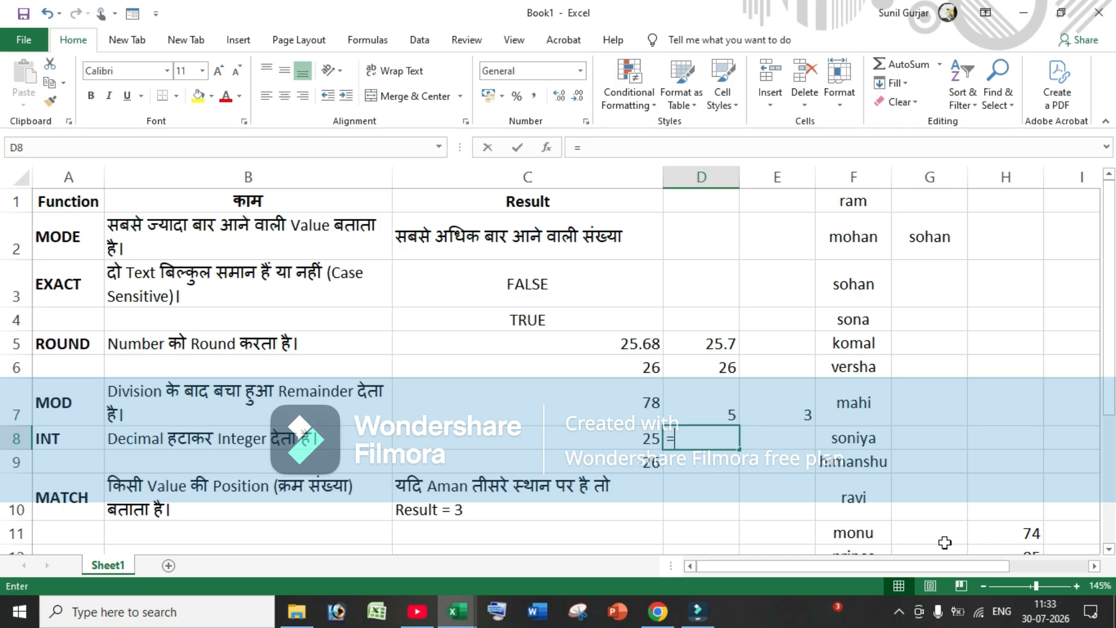
pyautogui.write('int')
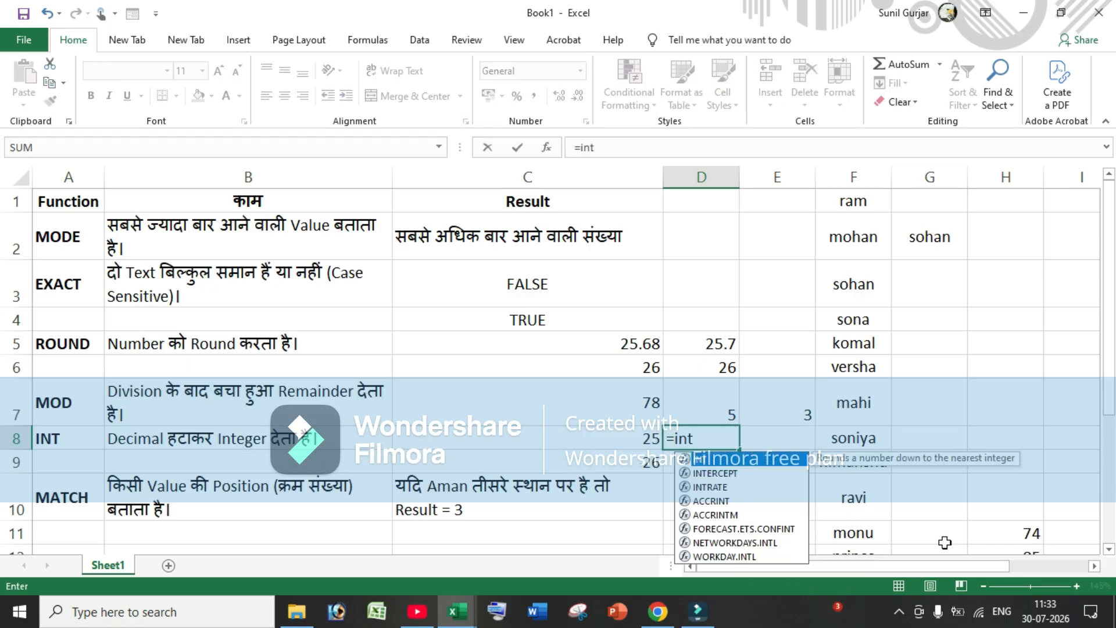
pyautogui.press('Tab')
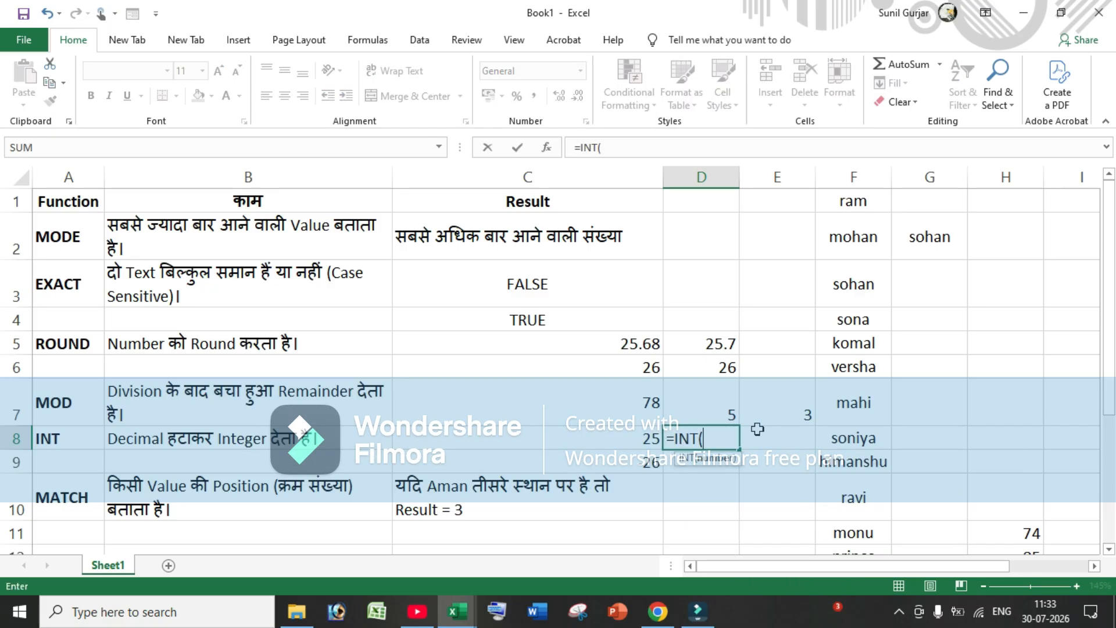
pyautogui.click(644, 347)
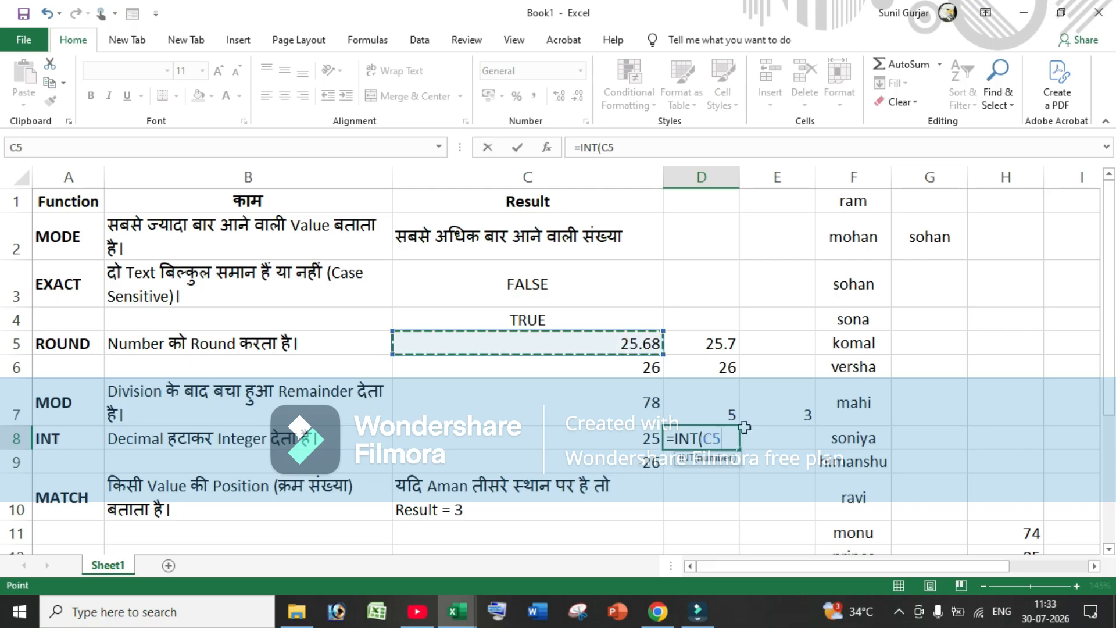
pyautogui.write(')')
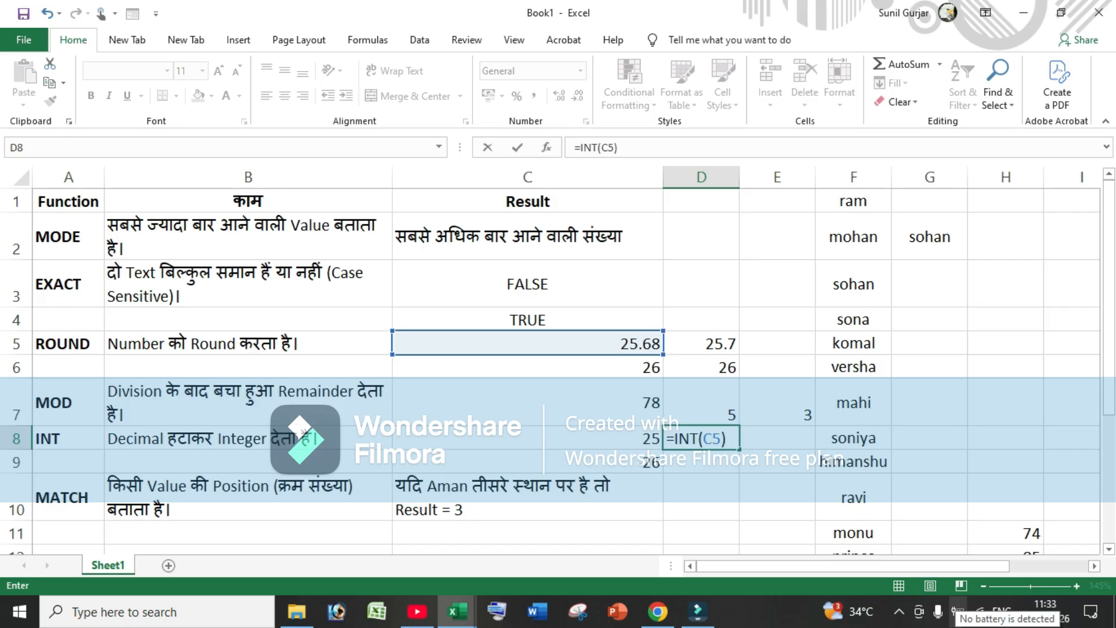
pyautogui.press('Return')
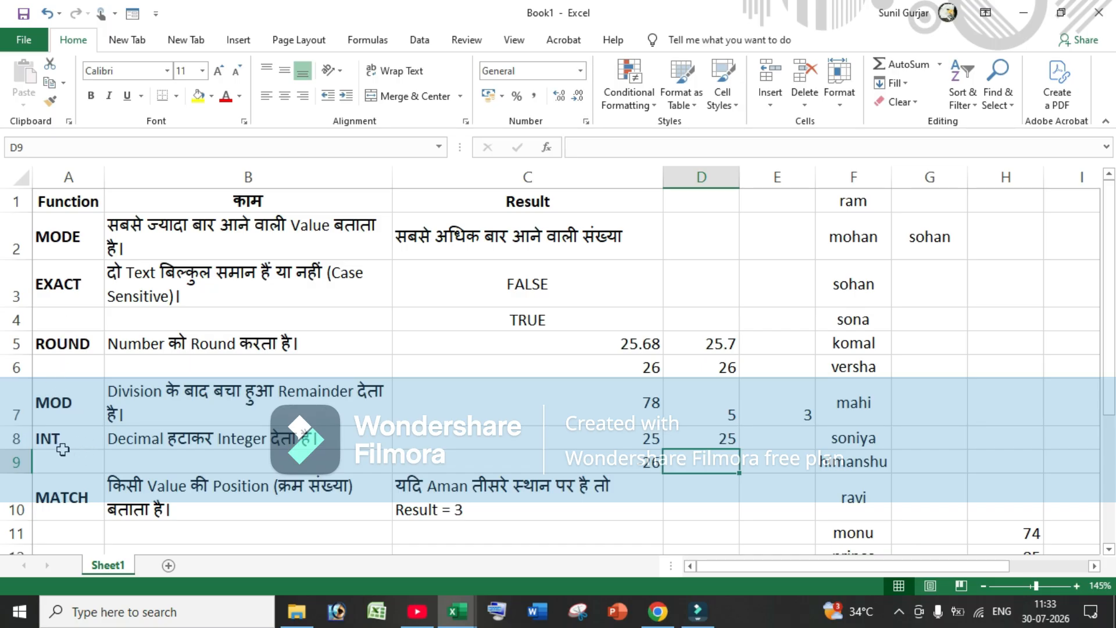
pyautogui.scroll(-1, 73, 493)
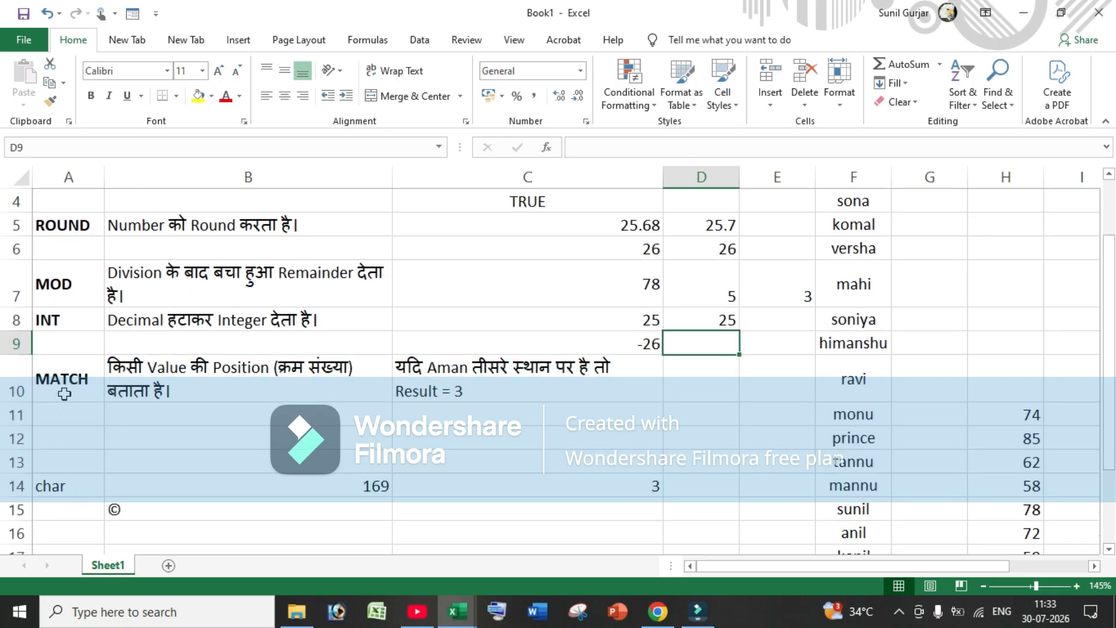